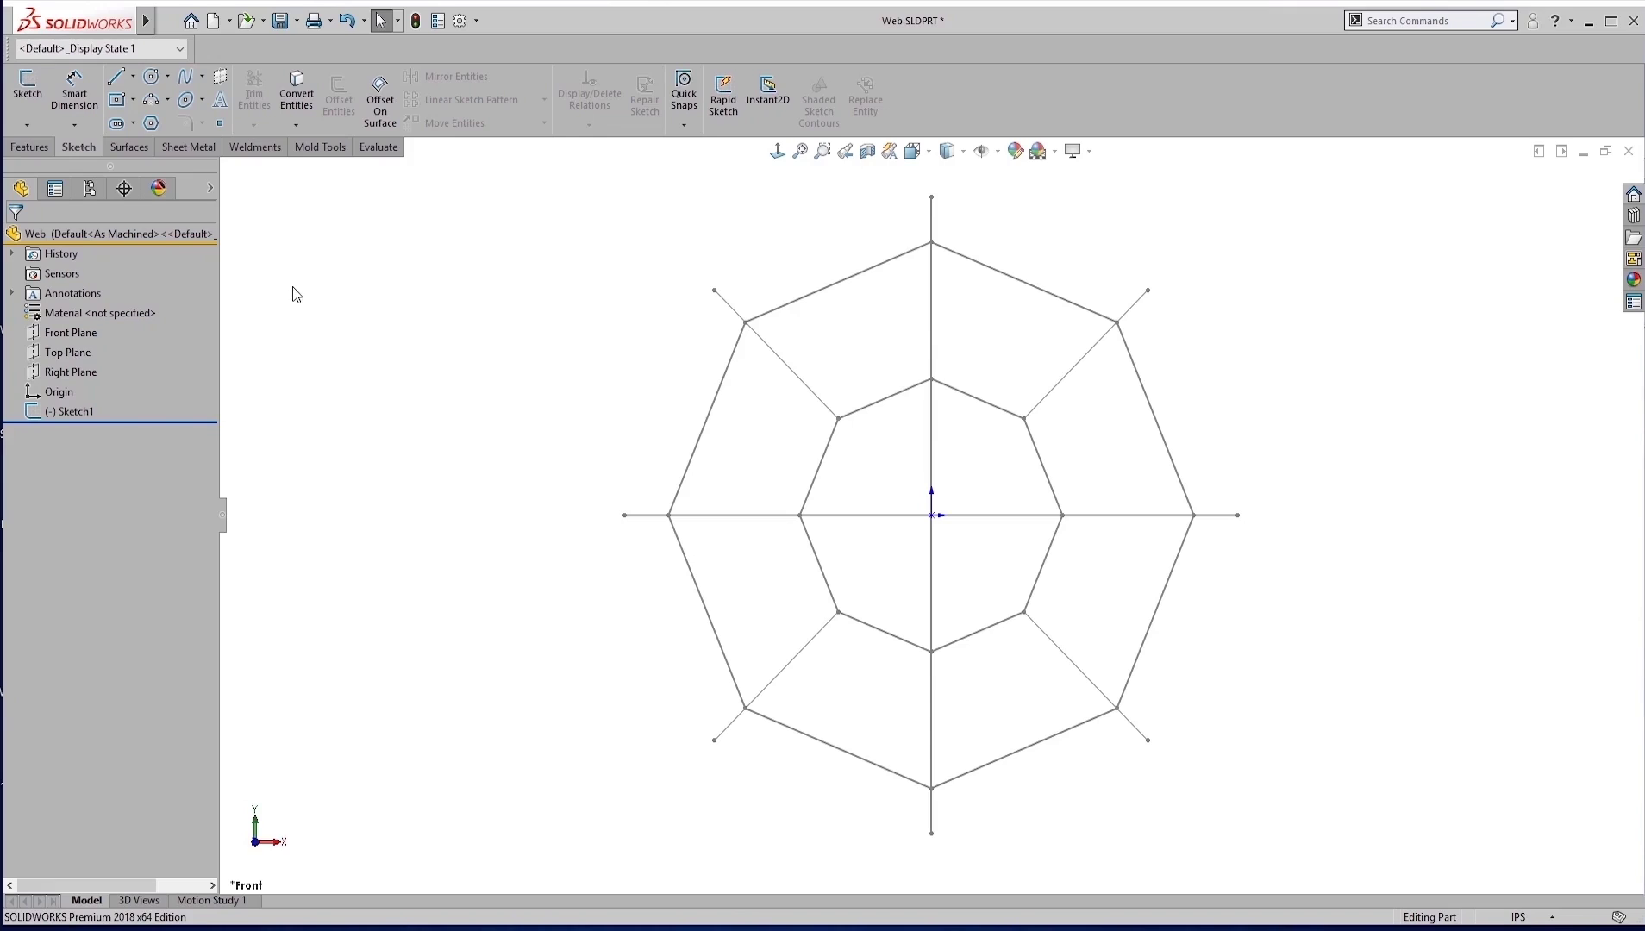
Step: Add a Weldment feature and start a Popsicle Stick structural member from Custom Profiles / Crafting Materials
{"action": "left_click", "coordinate": [254, 146]}
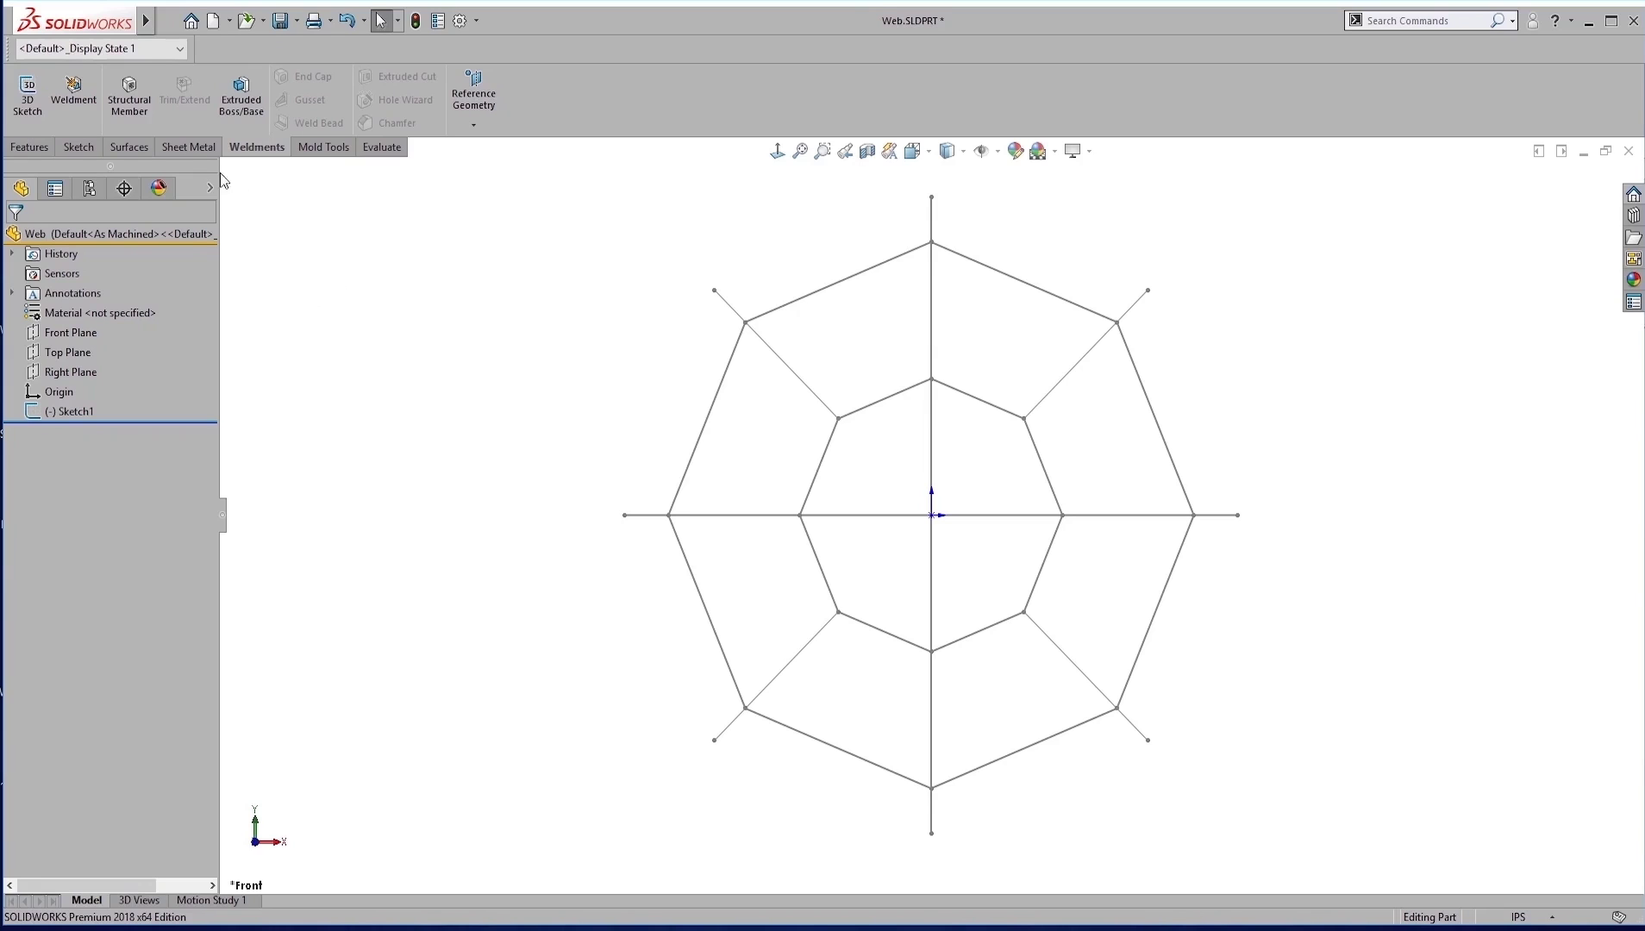
{"action": "left_click", "coordinate": [87, 113]}
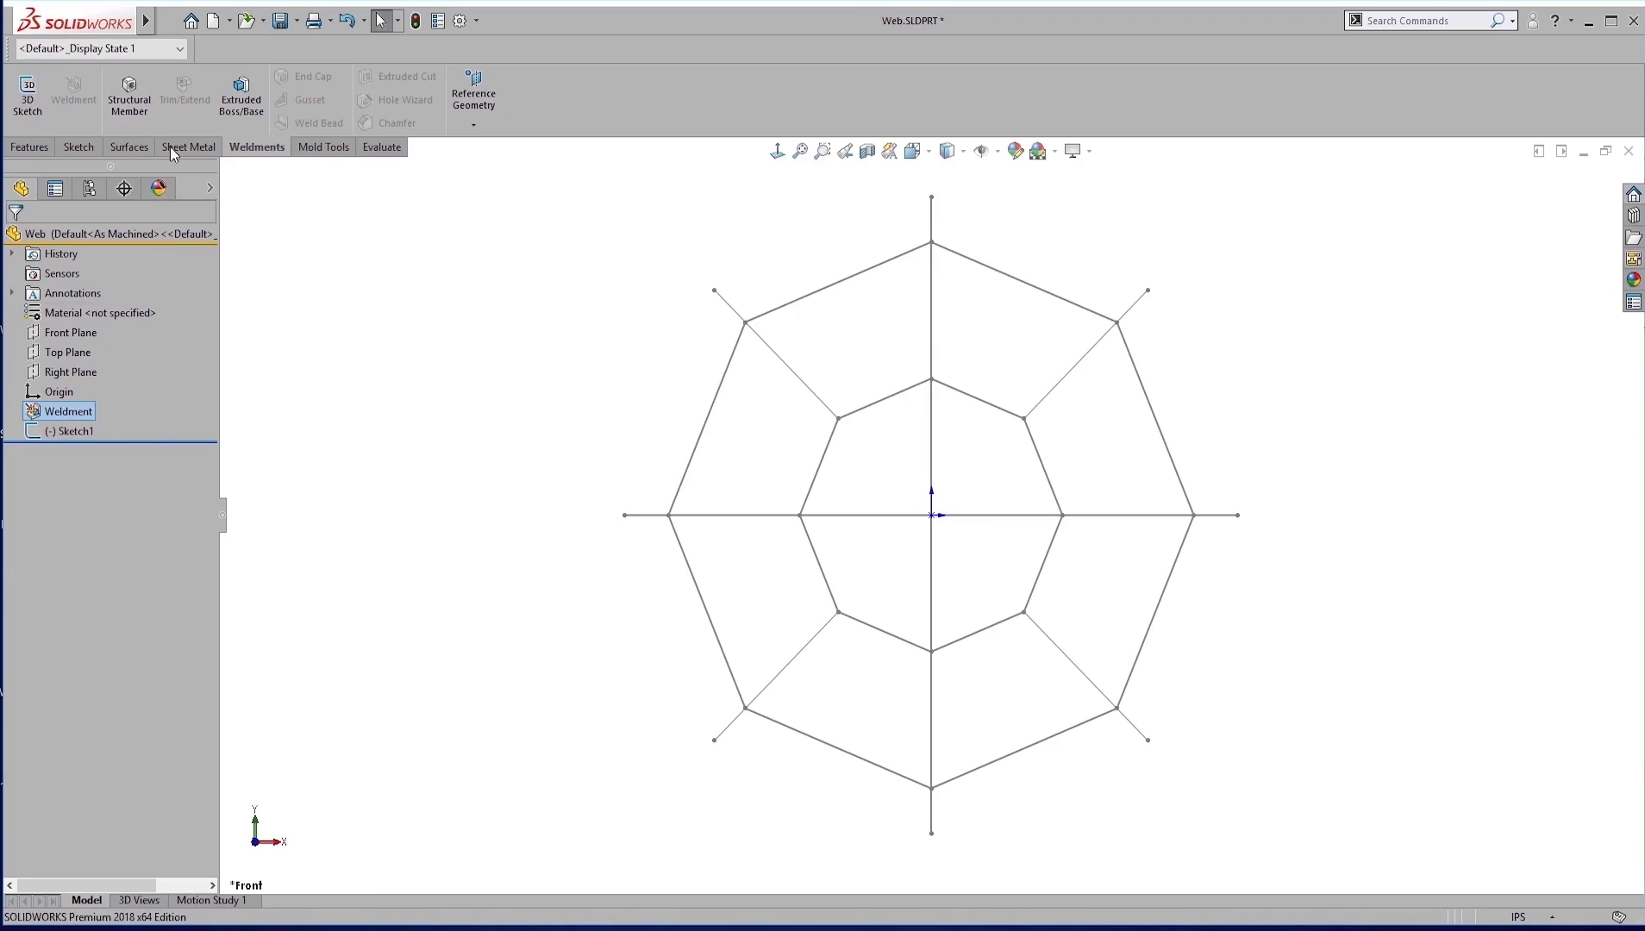
{"action": "left_click", "coordinate": [130, 97]}
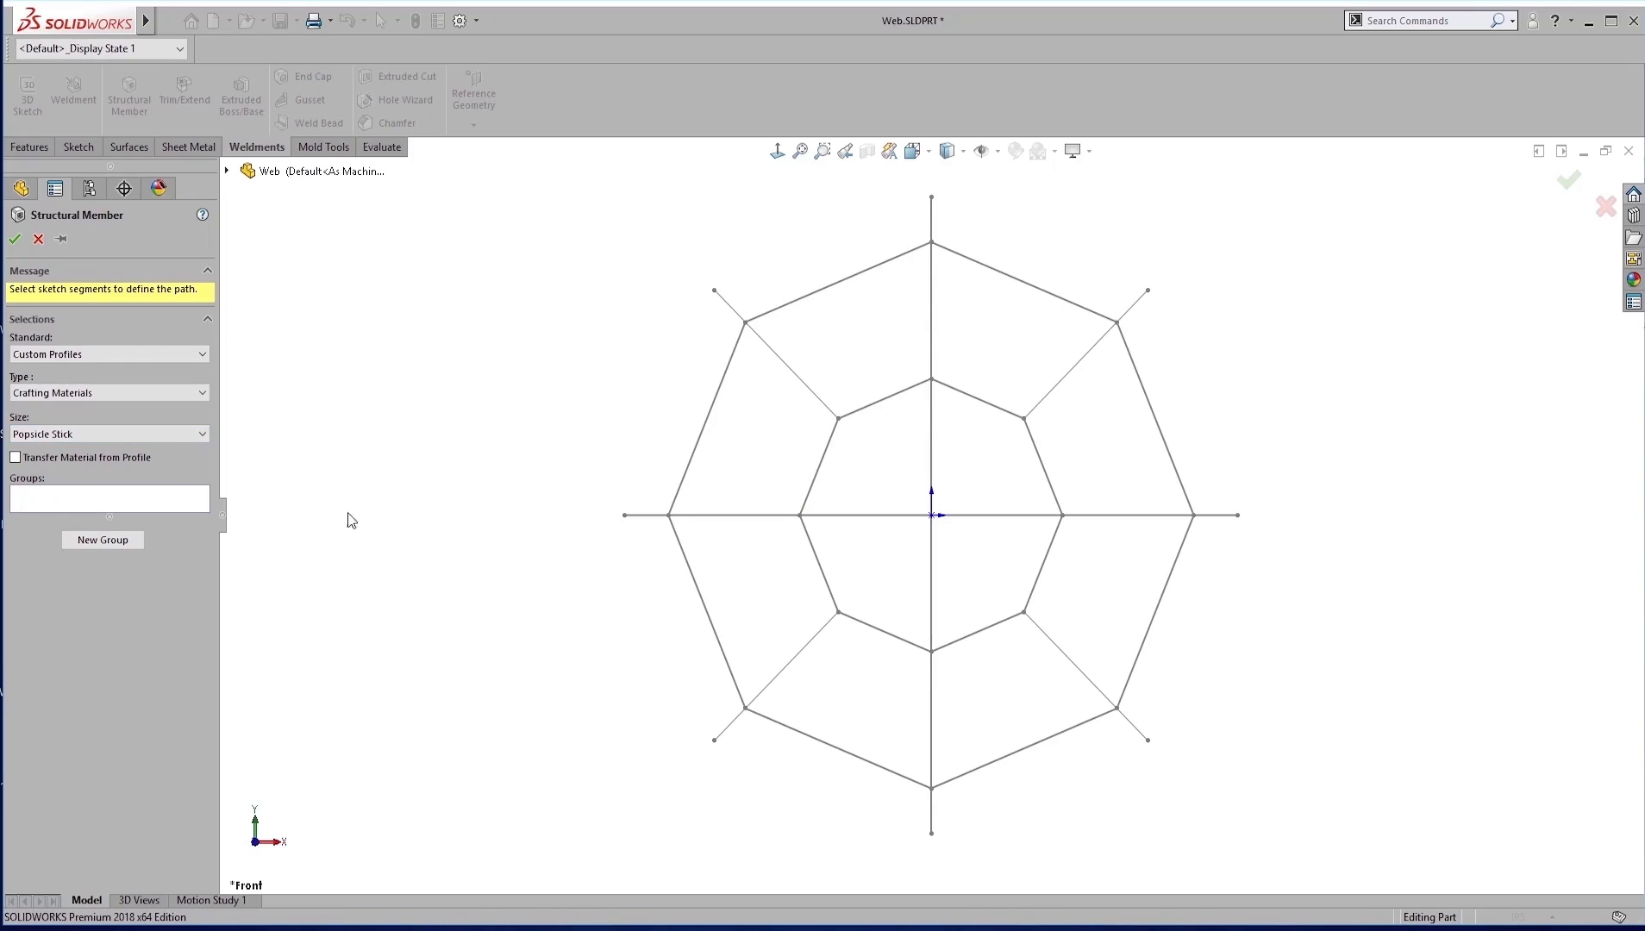
{"action": "left_click", "coordinate": [112, 504]}
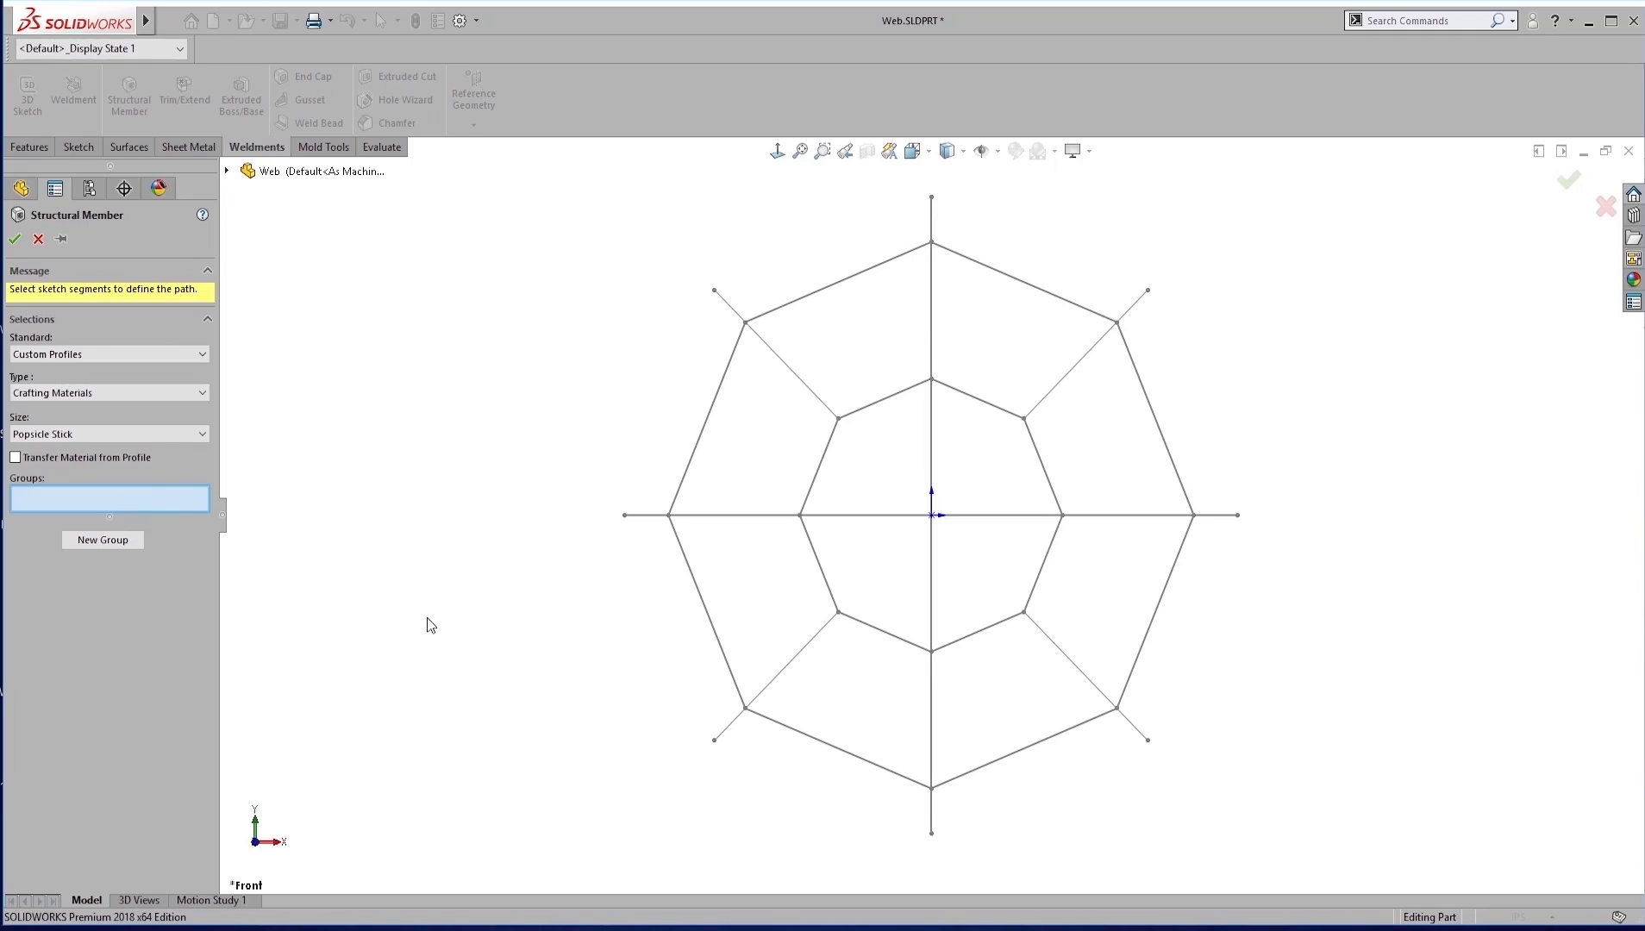
{"action": "left_click", "coordinate": [707, 418]}
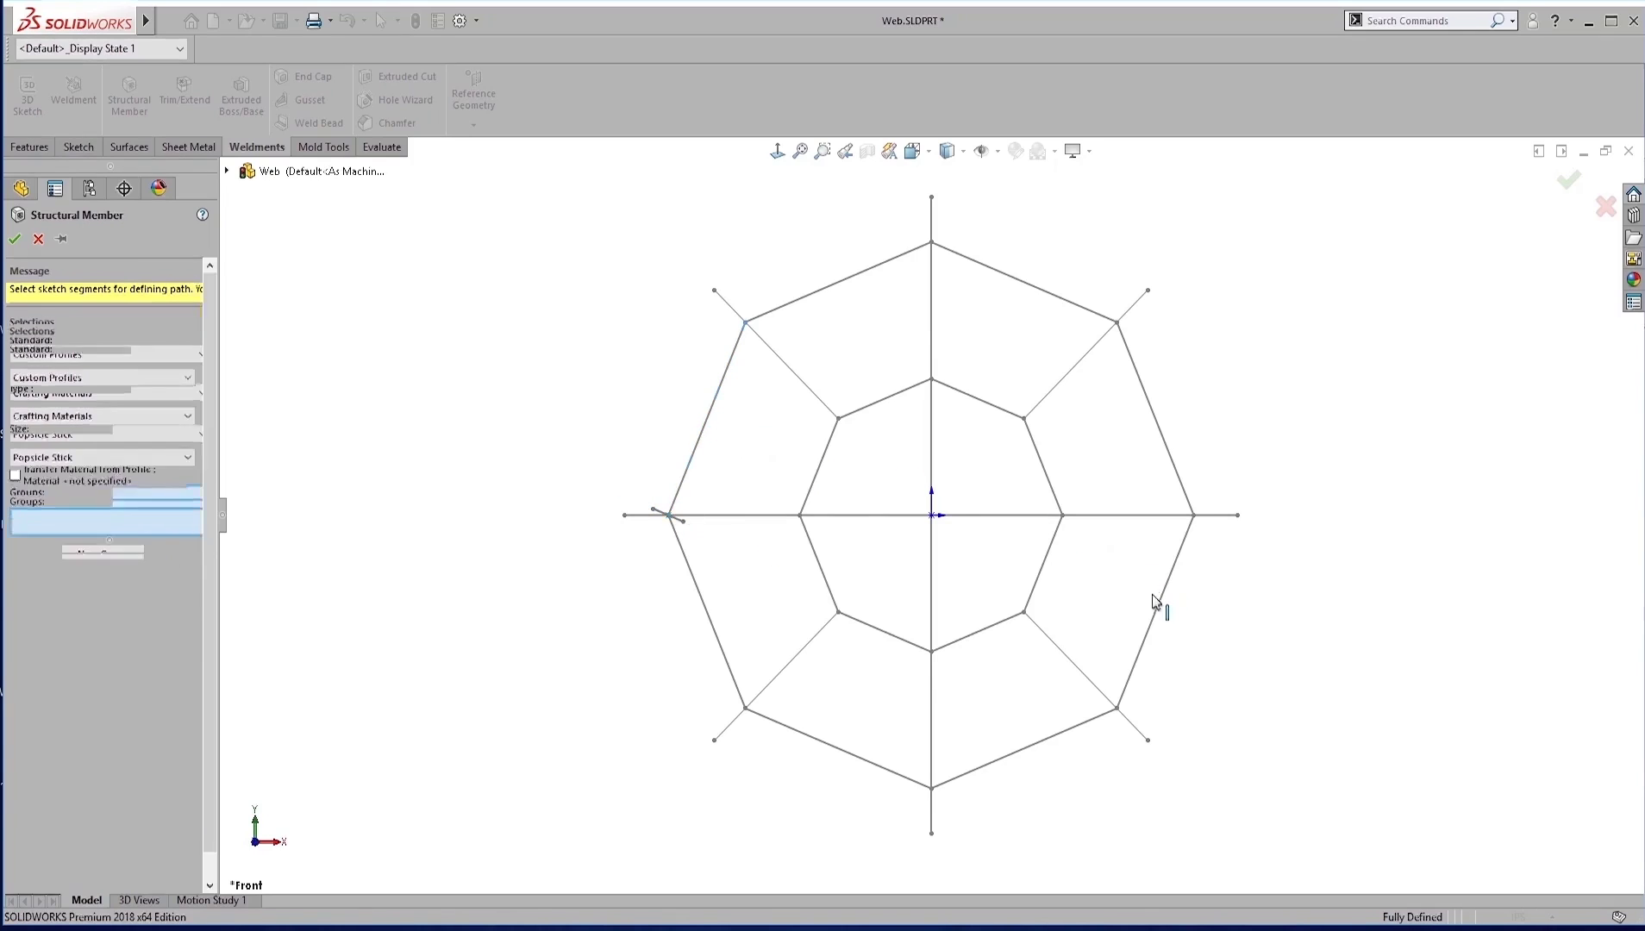
{"action": "left_click", "coordinate": [1164, 612]}
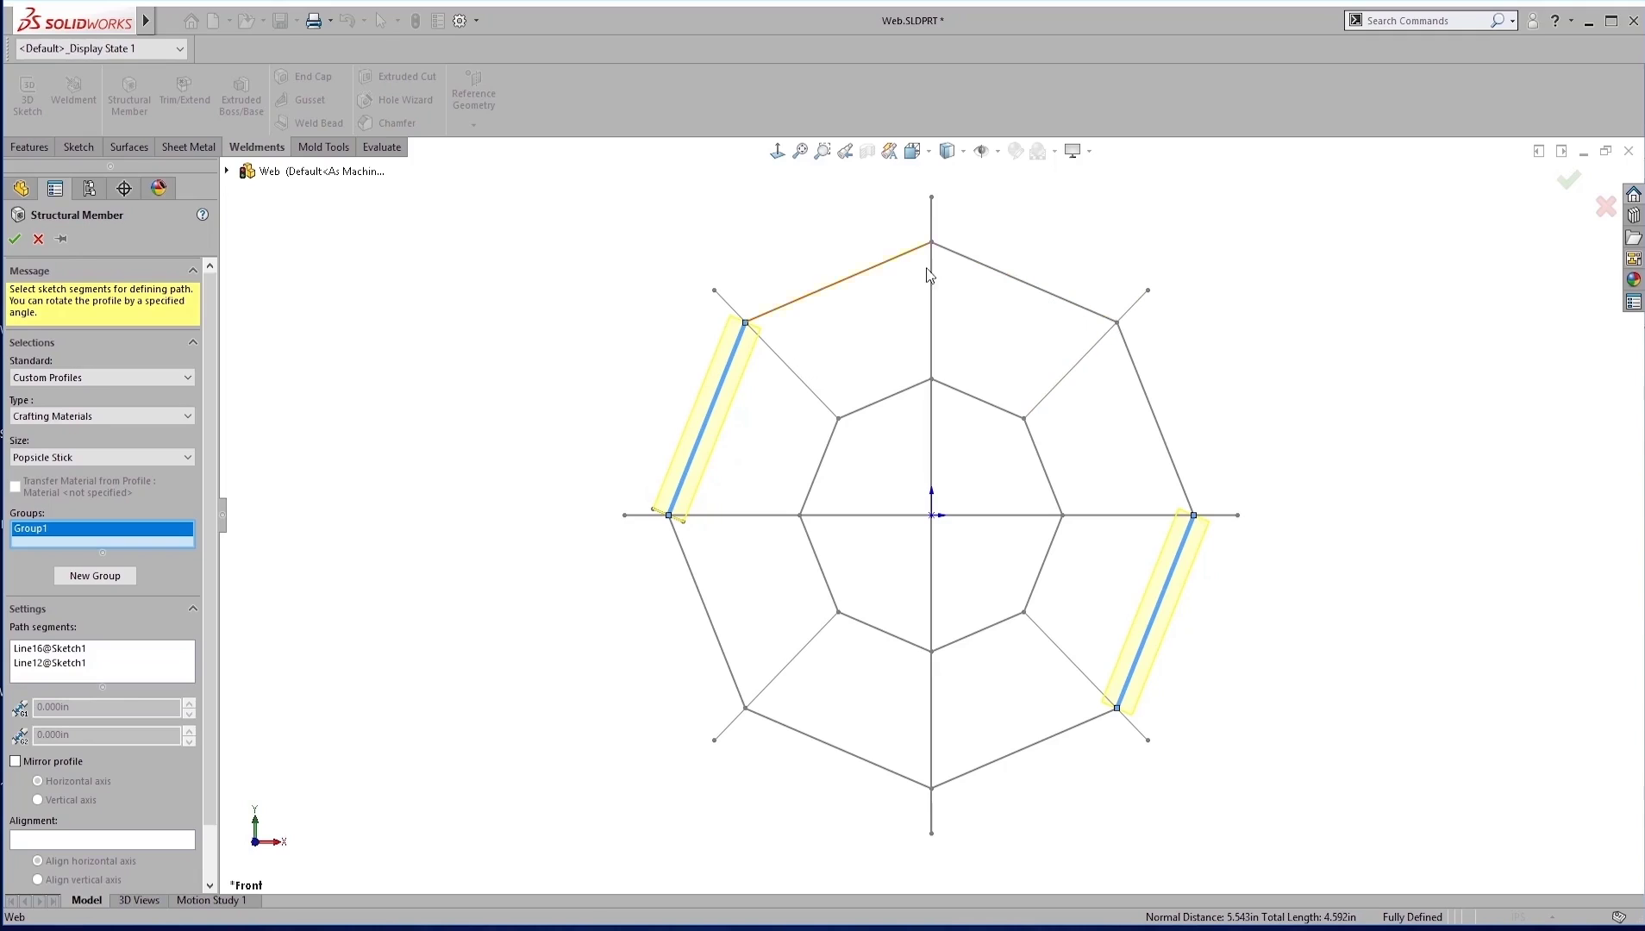
{"action": "left_click", "coordinate": [1157, 617]}
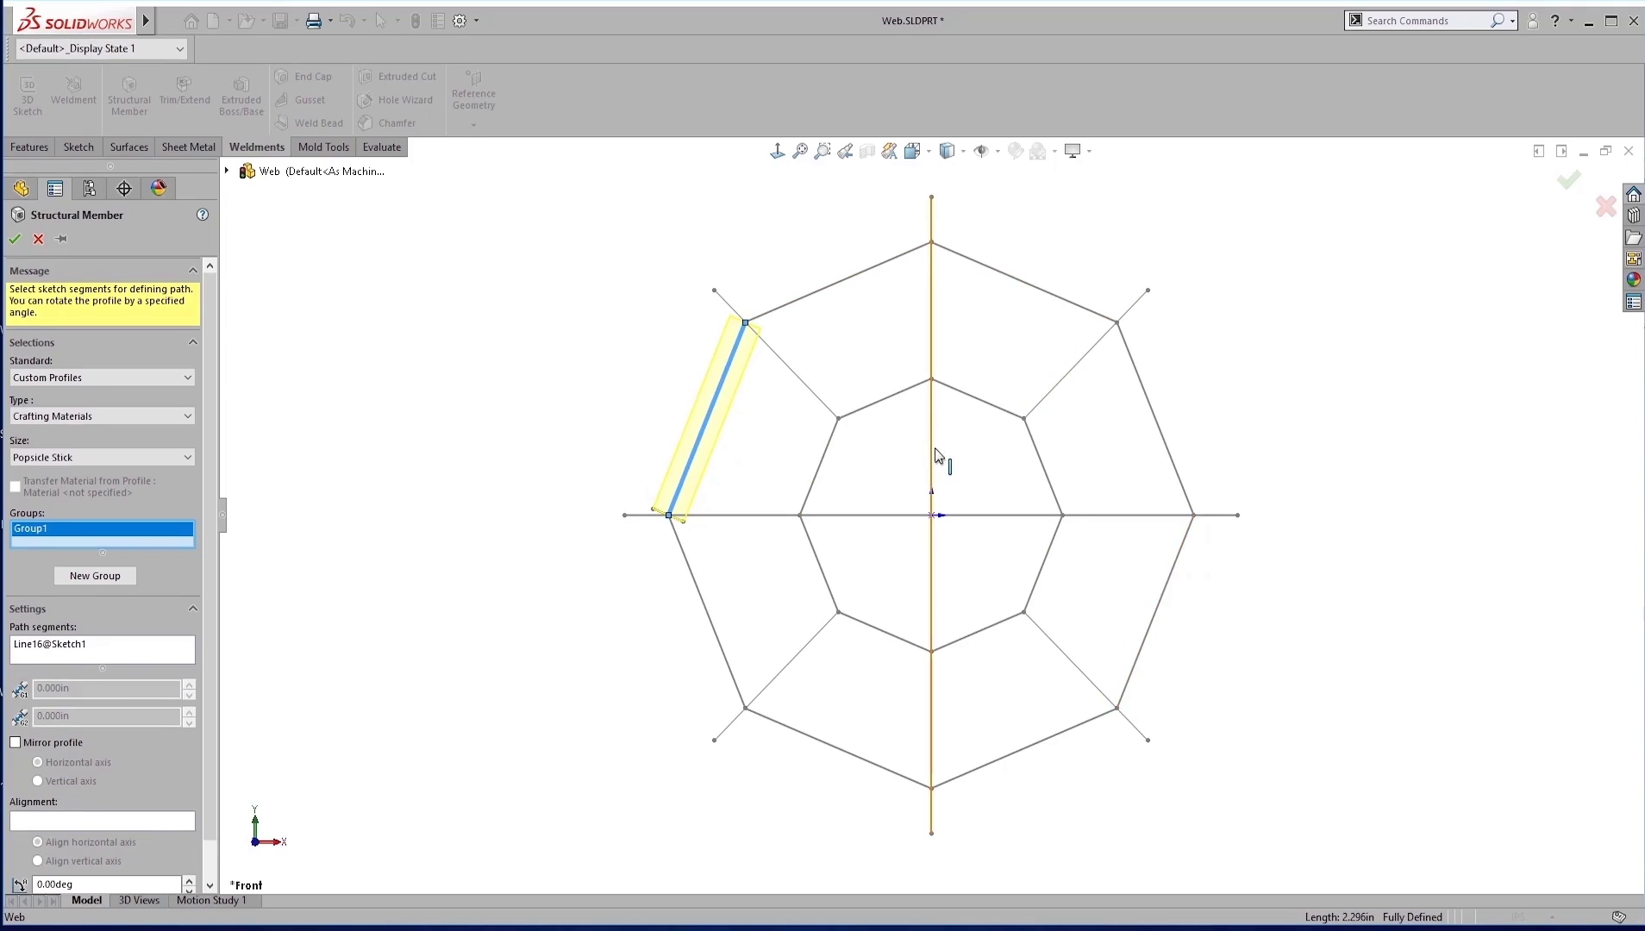
{"action": "left_click", "coordinate": [834, 288]}
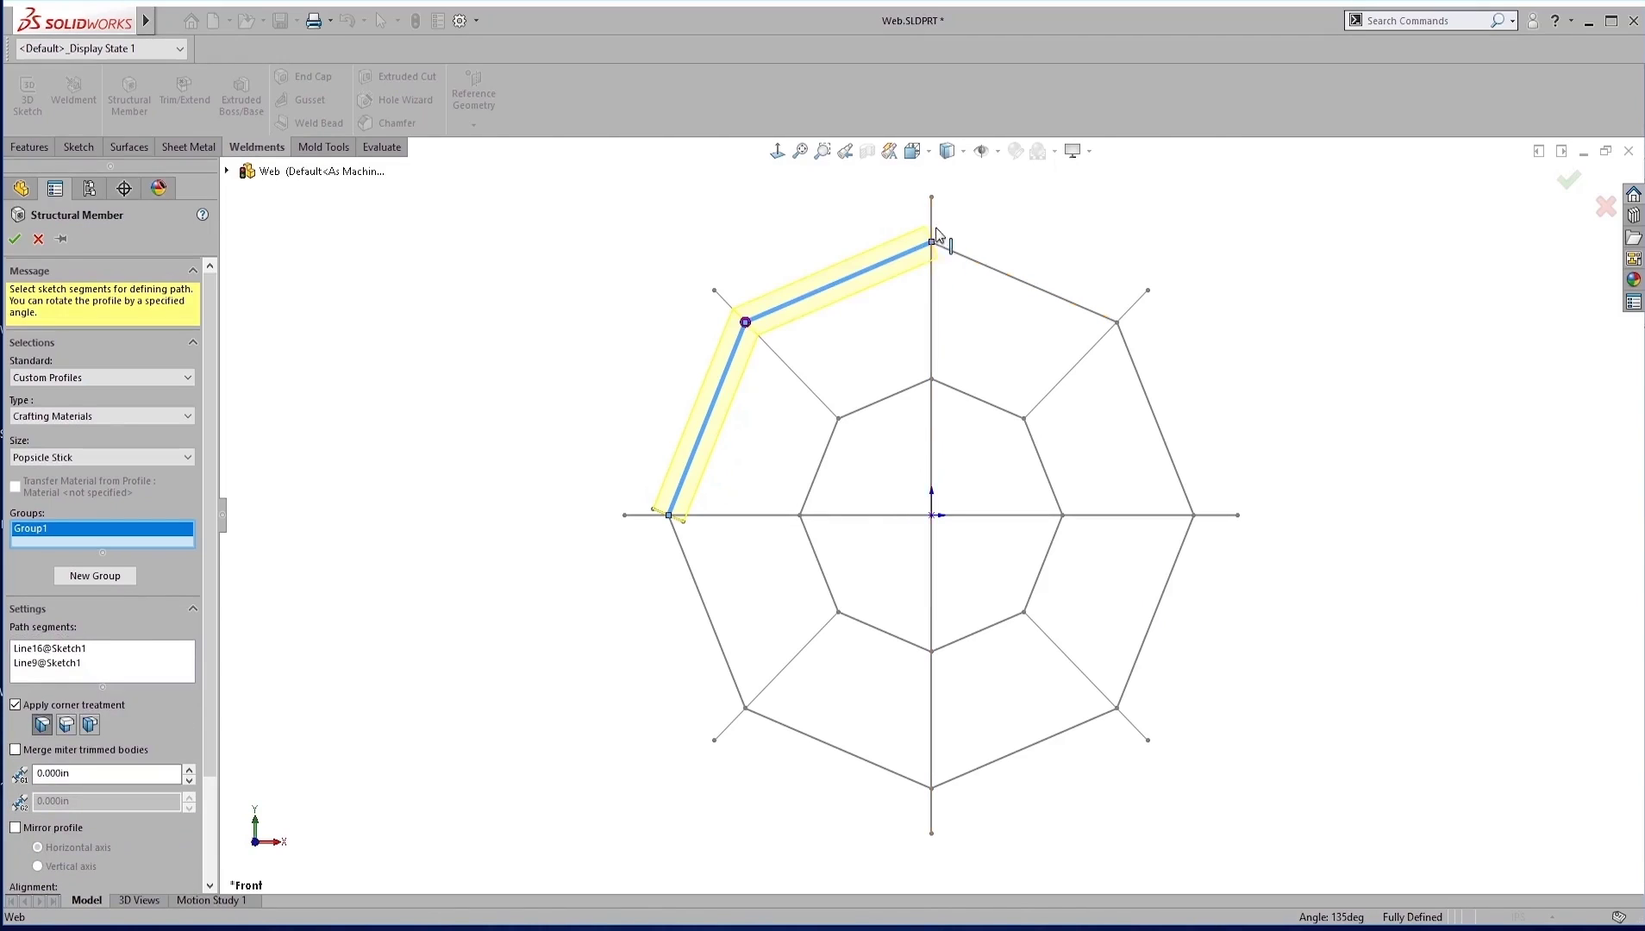
{"action": "scroll", "coordinate": [916, 317], "scroll_direction": "down", "scroll_amount": 6}
{"action": "scroll", "coordinate": [918, 417], "scroll_direction": "up", "scroll_amount": 6}
{"action": "scroll", "coordinate": [931, 765], "scroll_direction": "down", "scroll_amount": 1}
{"action": "left_click", "coordinate": [635, 662]}
{"action": "left_click", "coordinate": [760, 848]}
{"action": "left_click", "coordinate": [1040, 867]}
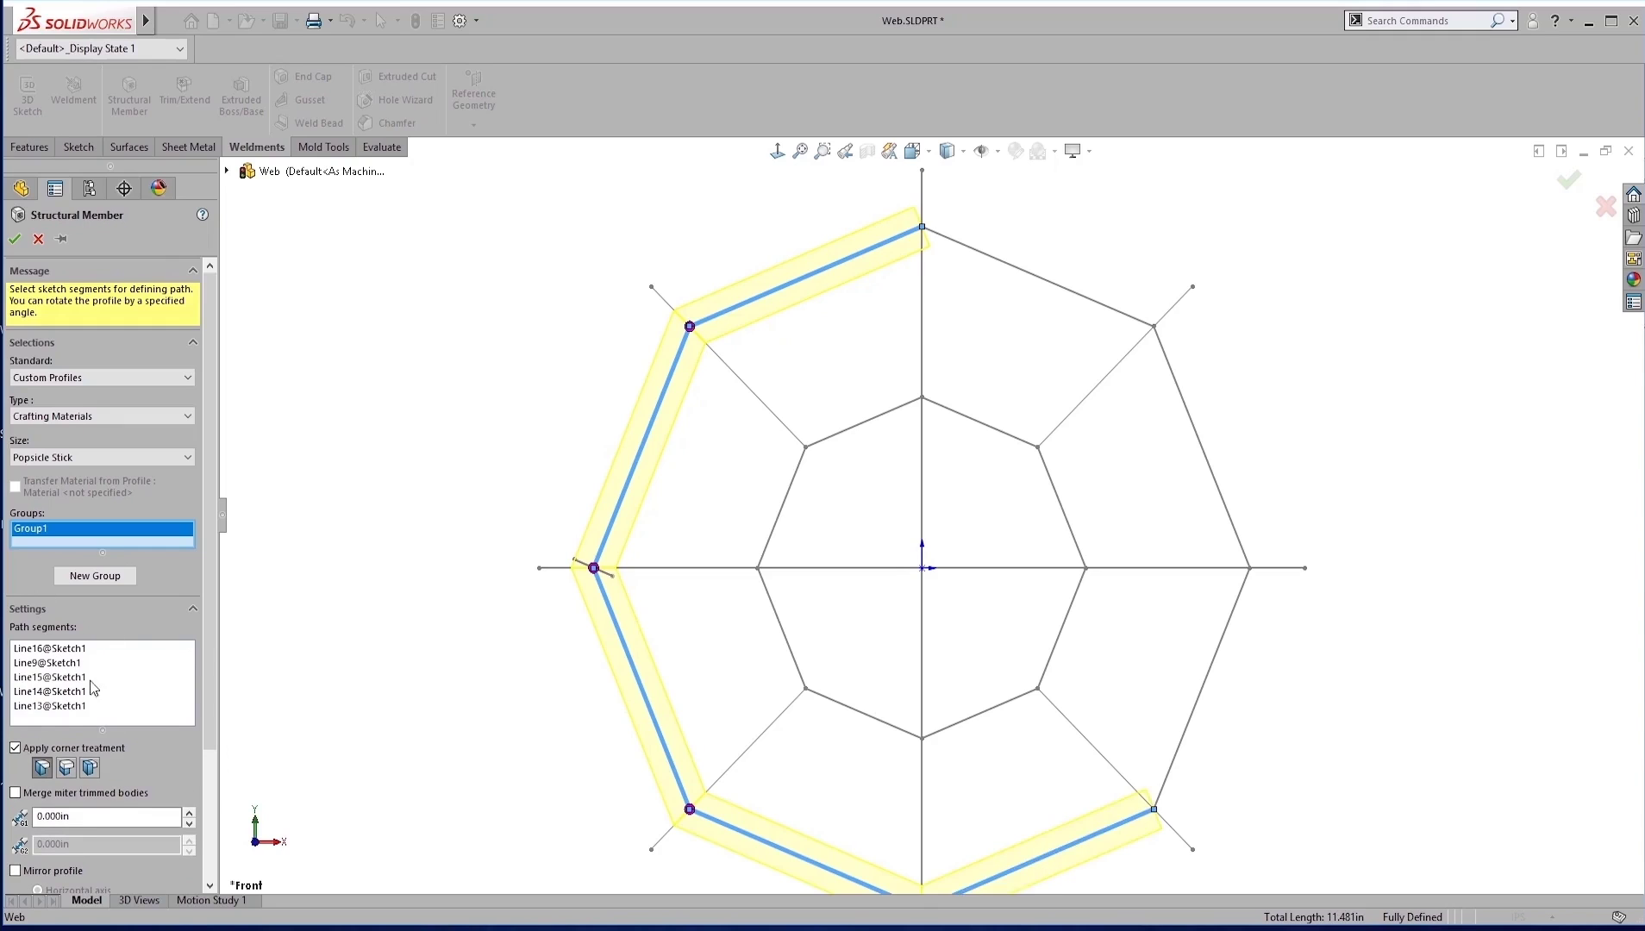
{"action": "right_click", "coordinate": [122, 531]}
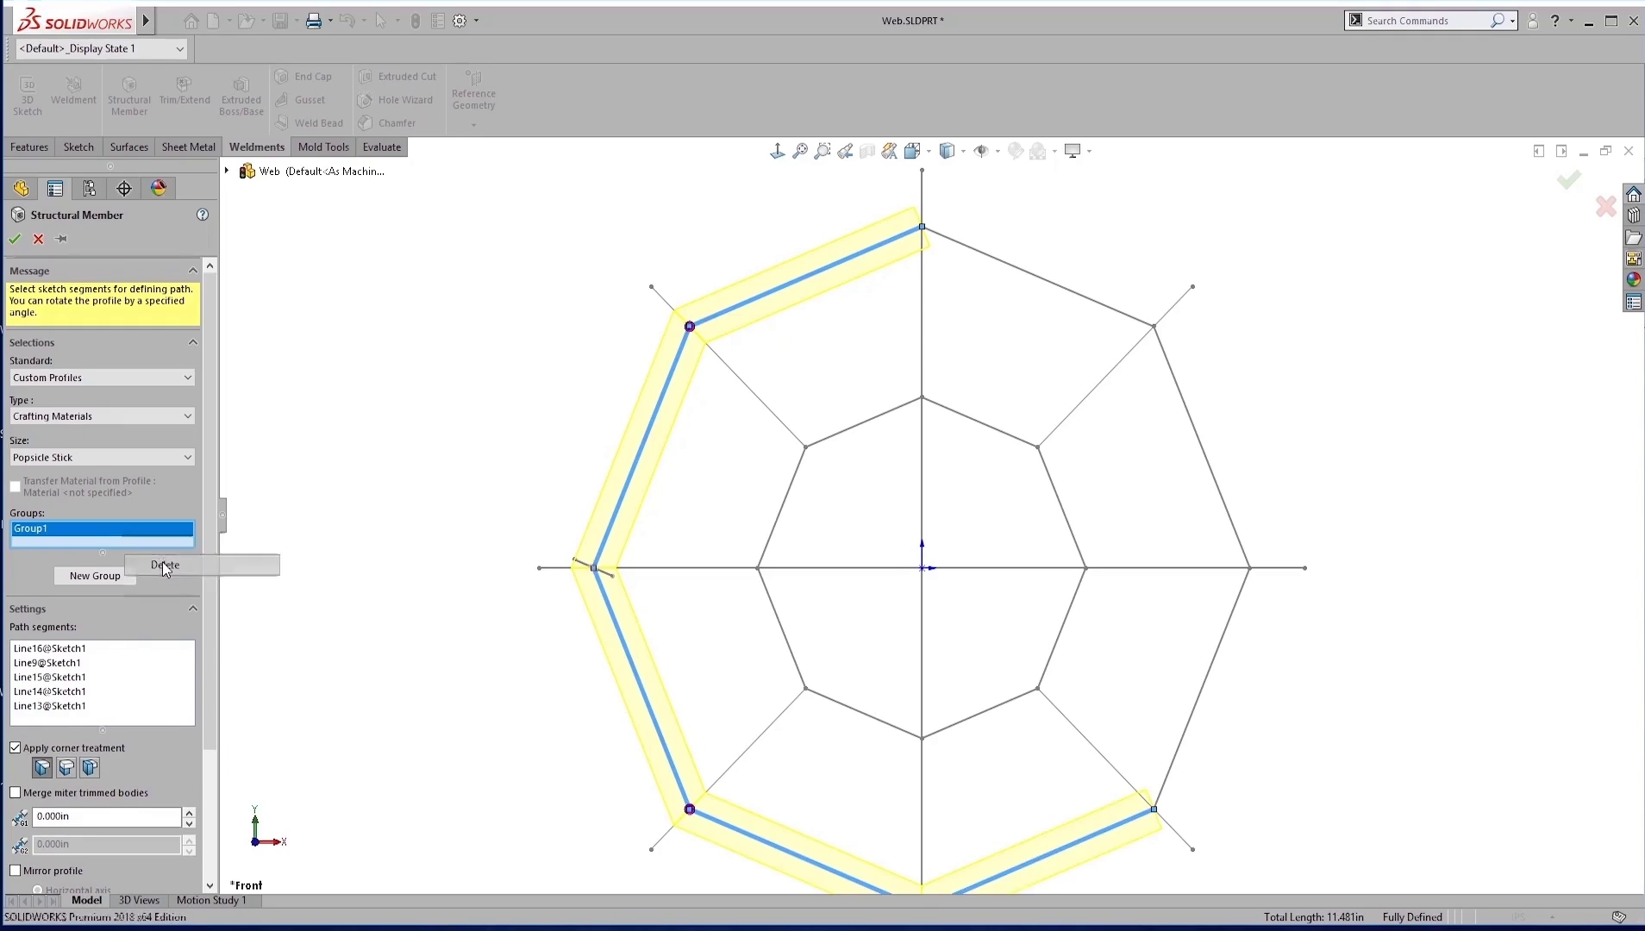
{"action": "left_click", "coordinate": [164, 565]}
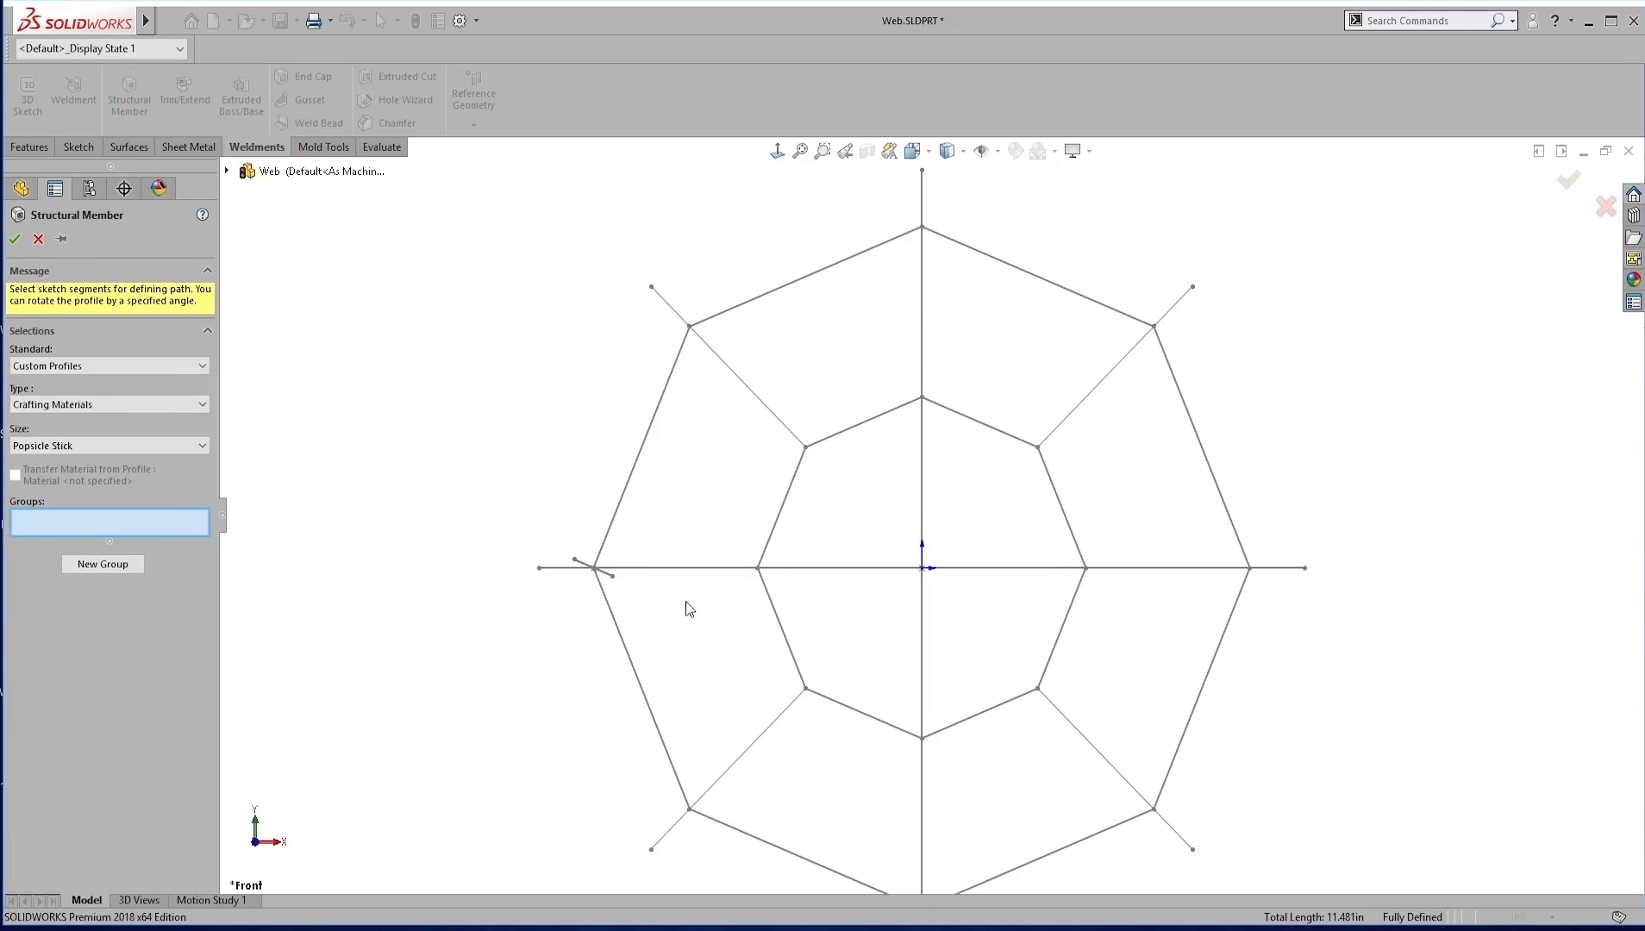
{"action": "scroll", "coordinate": [941, 668], "scroll_direction": "up", "scroll_amount": 3}
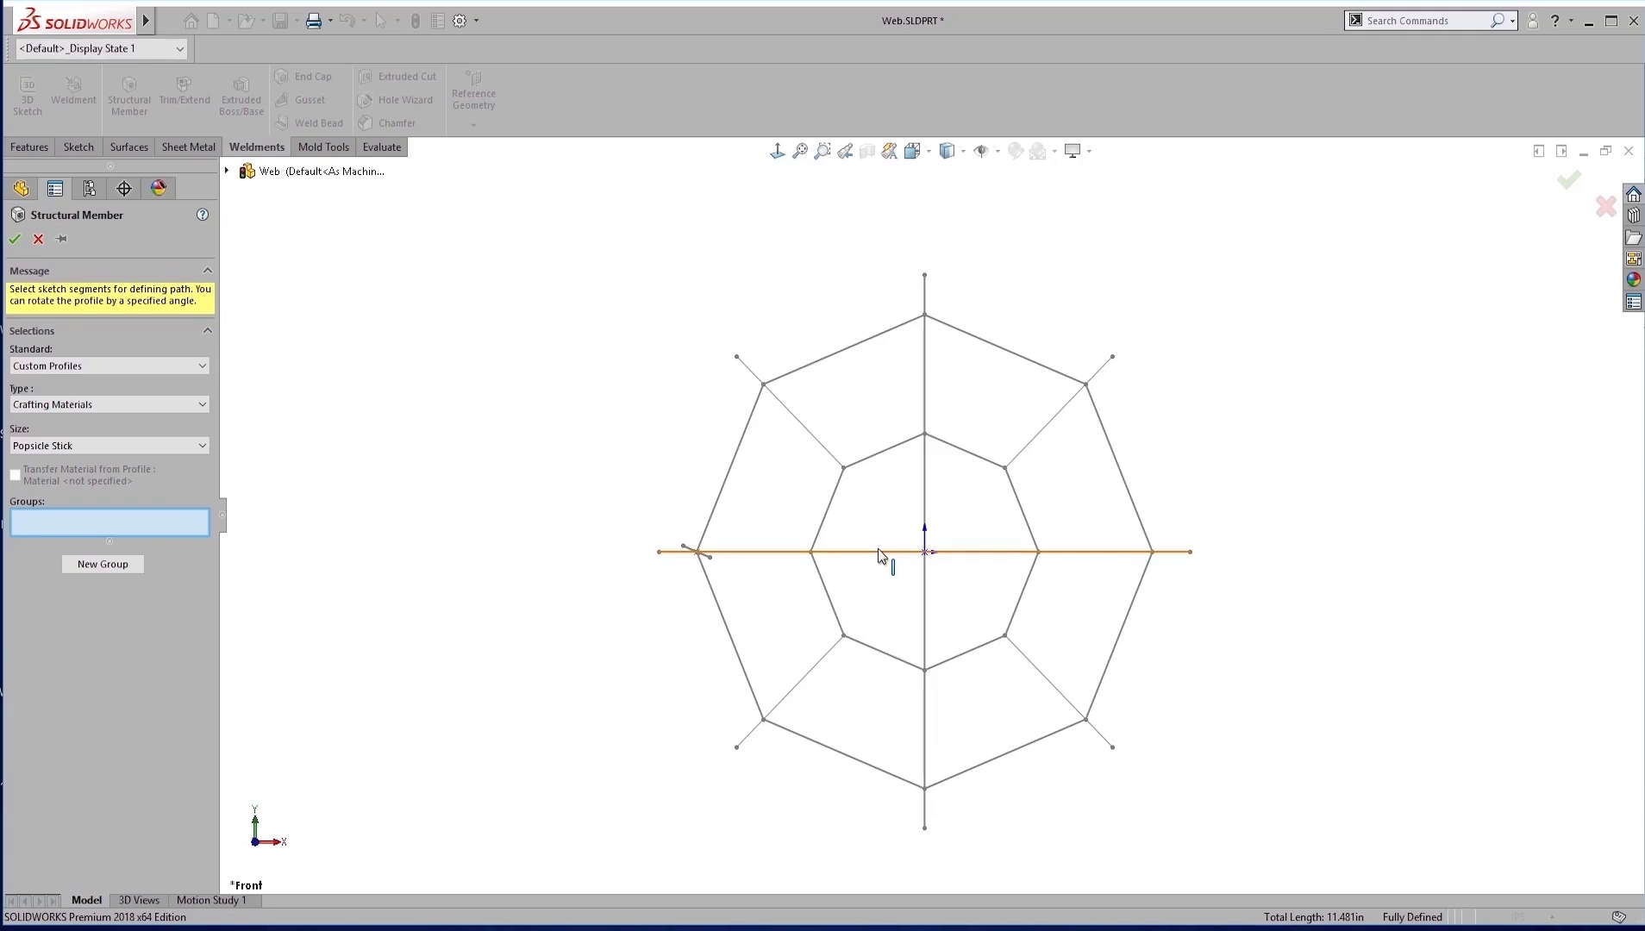
Step: Place popsicle sticks on the vertical spoke (Group2) and horizontal spoke (Group3), then add an empty group
{"action": "left_click", "coordinate": [927, 488]}
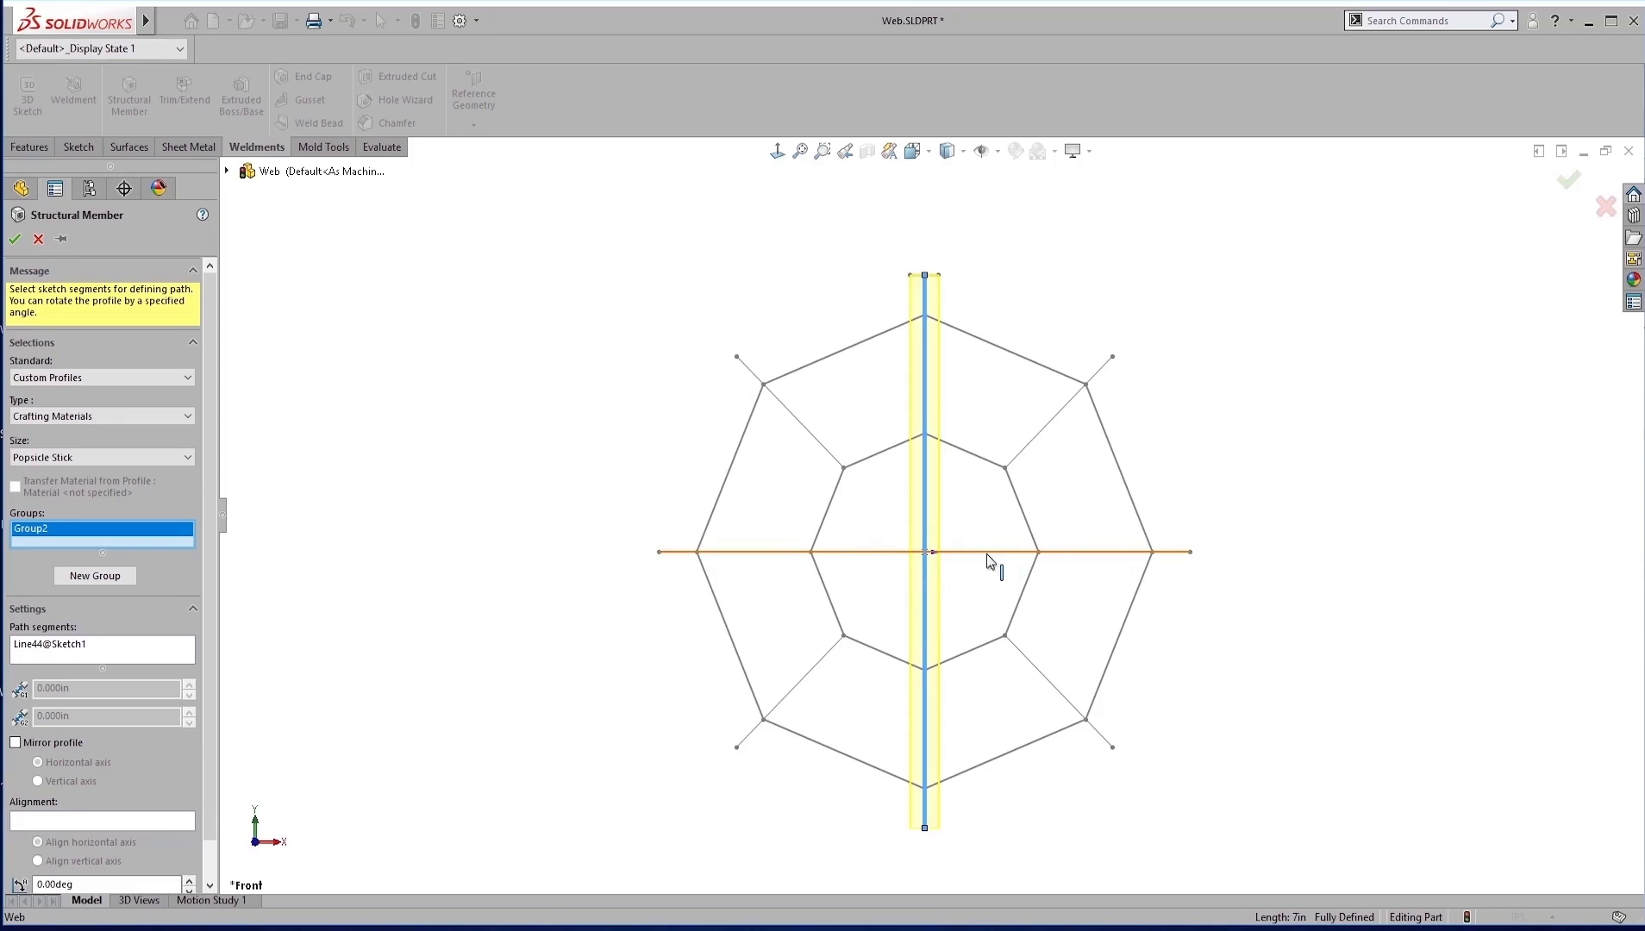
{"action": "scroll", "coordinate": [992, 550], "scroll_direction": "down", "scroll_amount": 3}
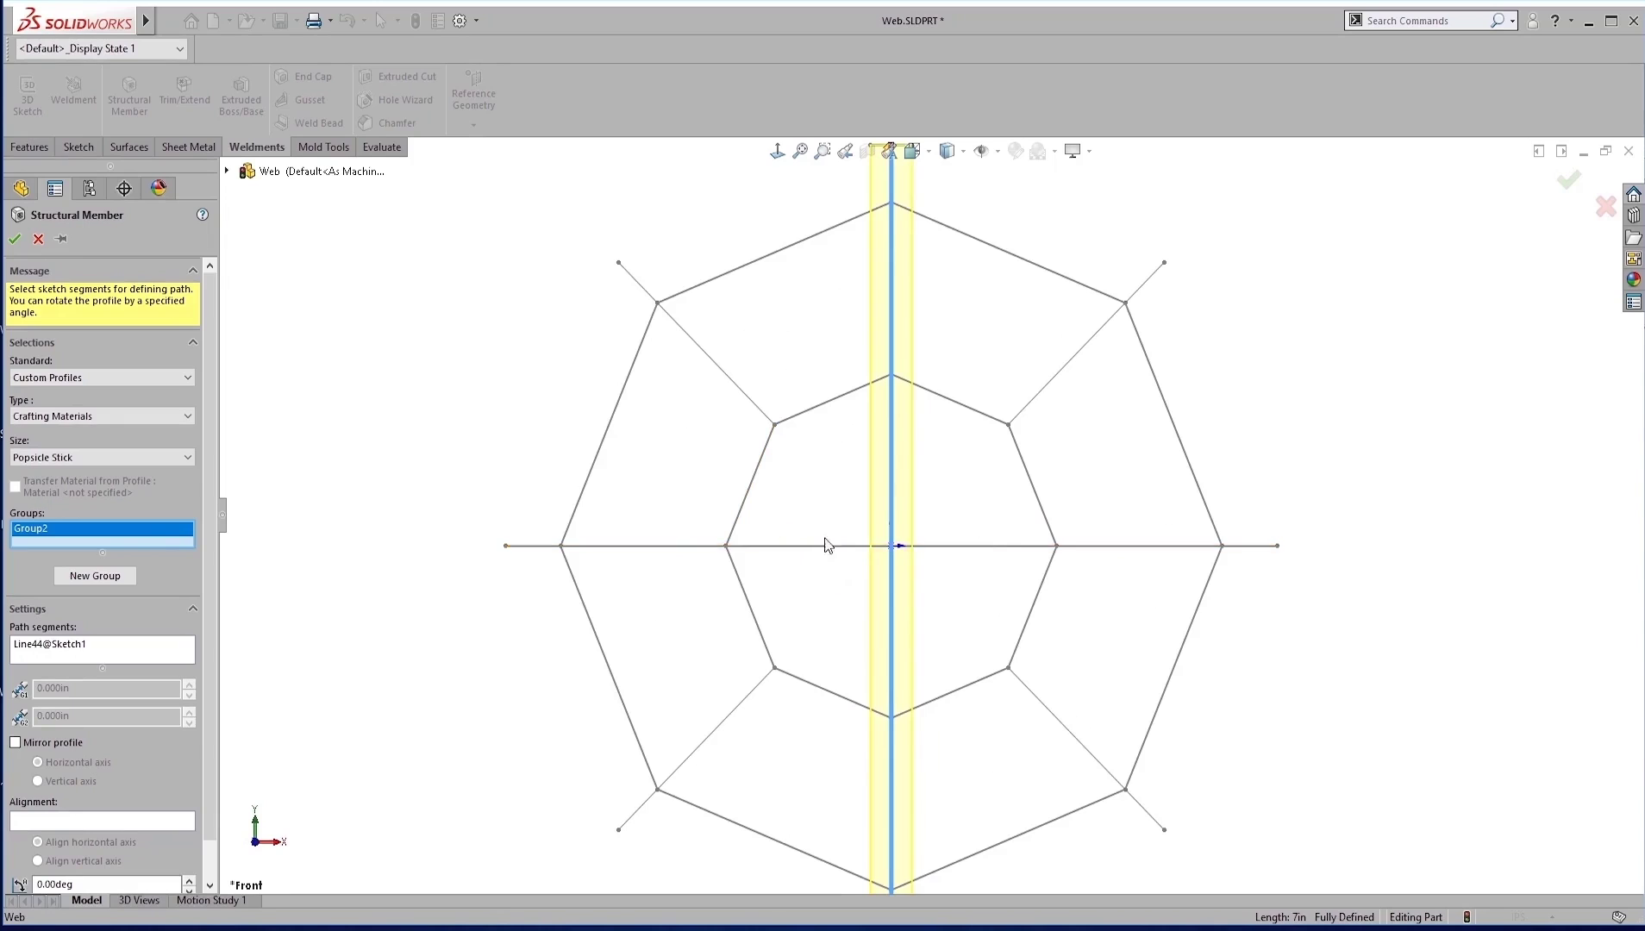
{"action": "left_click", "coordinate": [107, 578]}
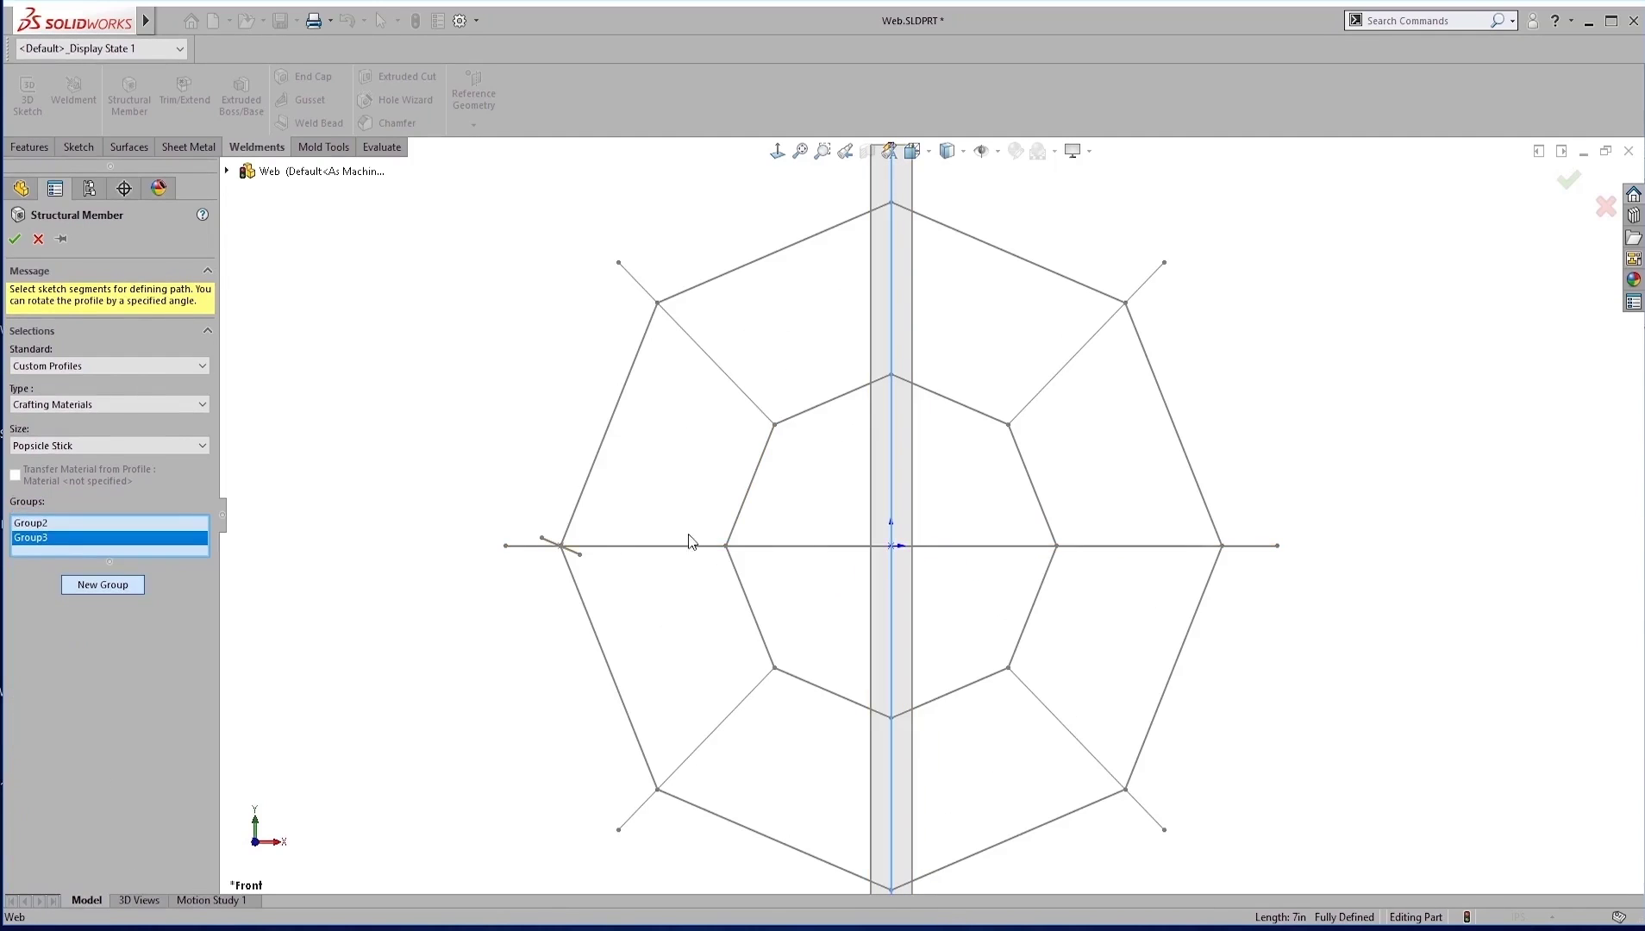
{"action": "left_click", "coordinate": [830, 546]}
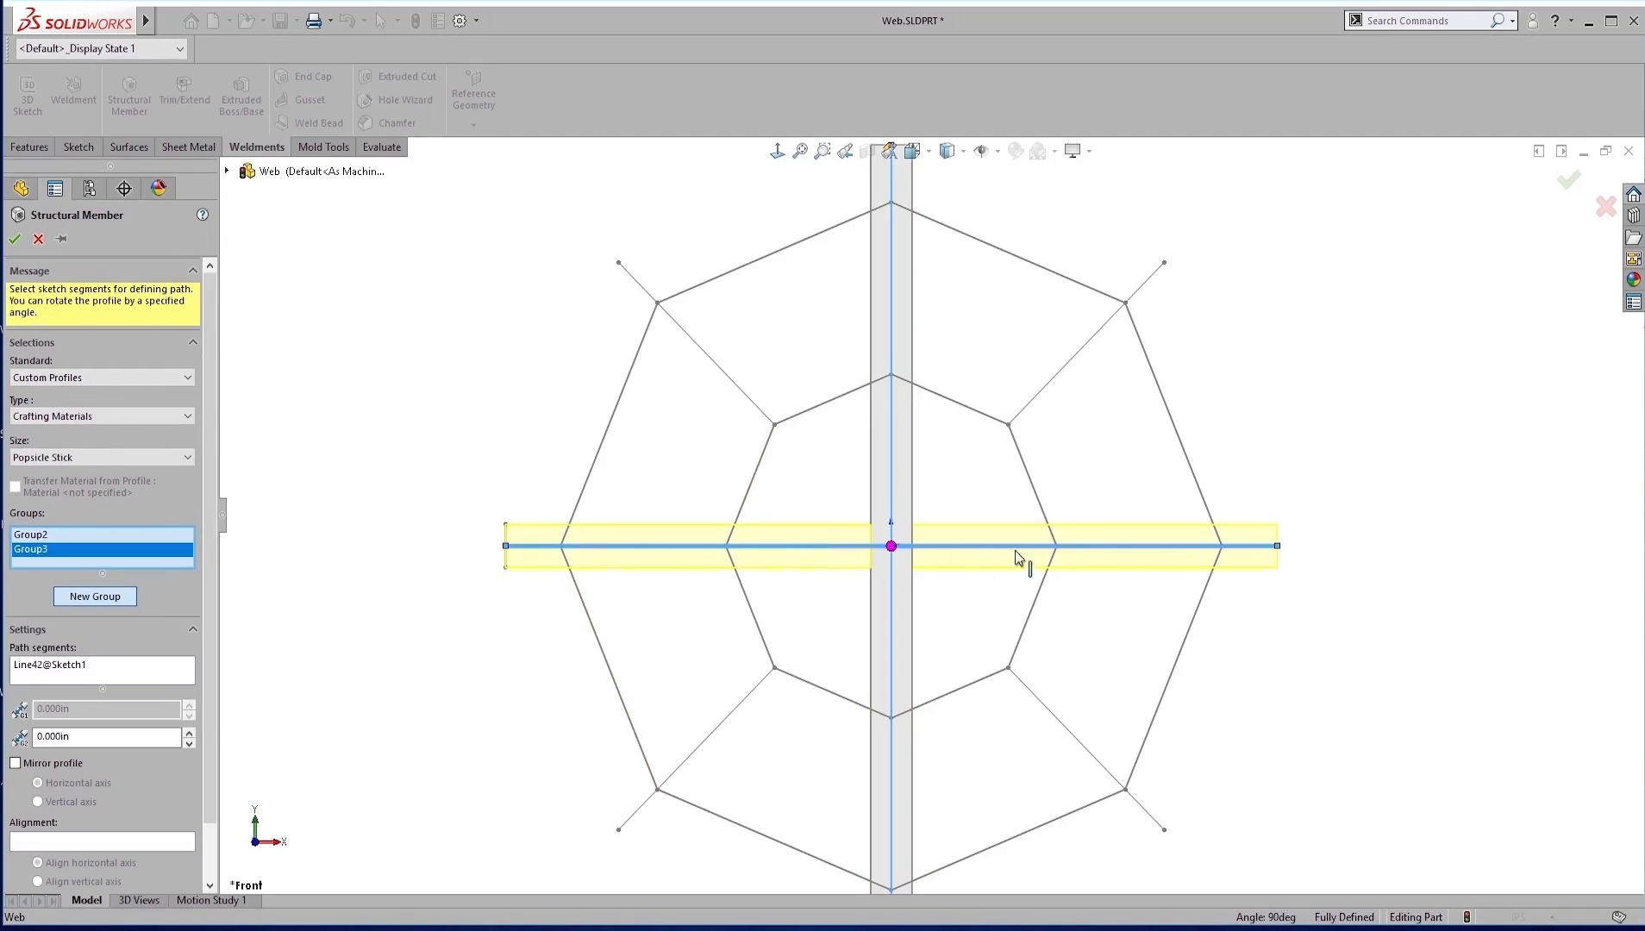
{"action": "scroll", "coordinate": [931, 569], "scroll_direction": "down", "scroll_amount": 5}
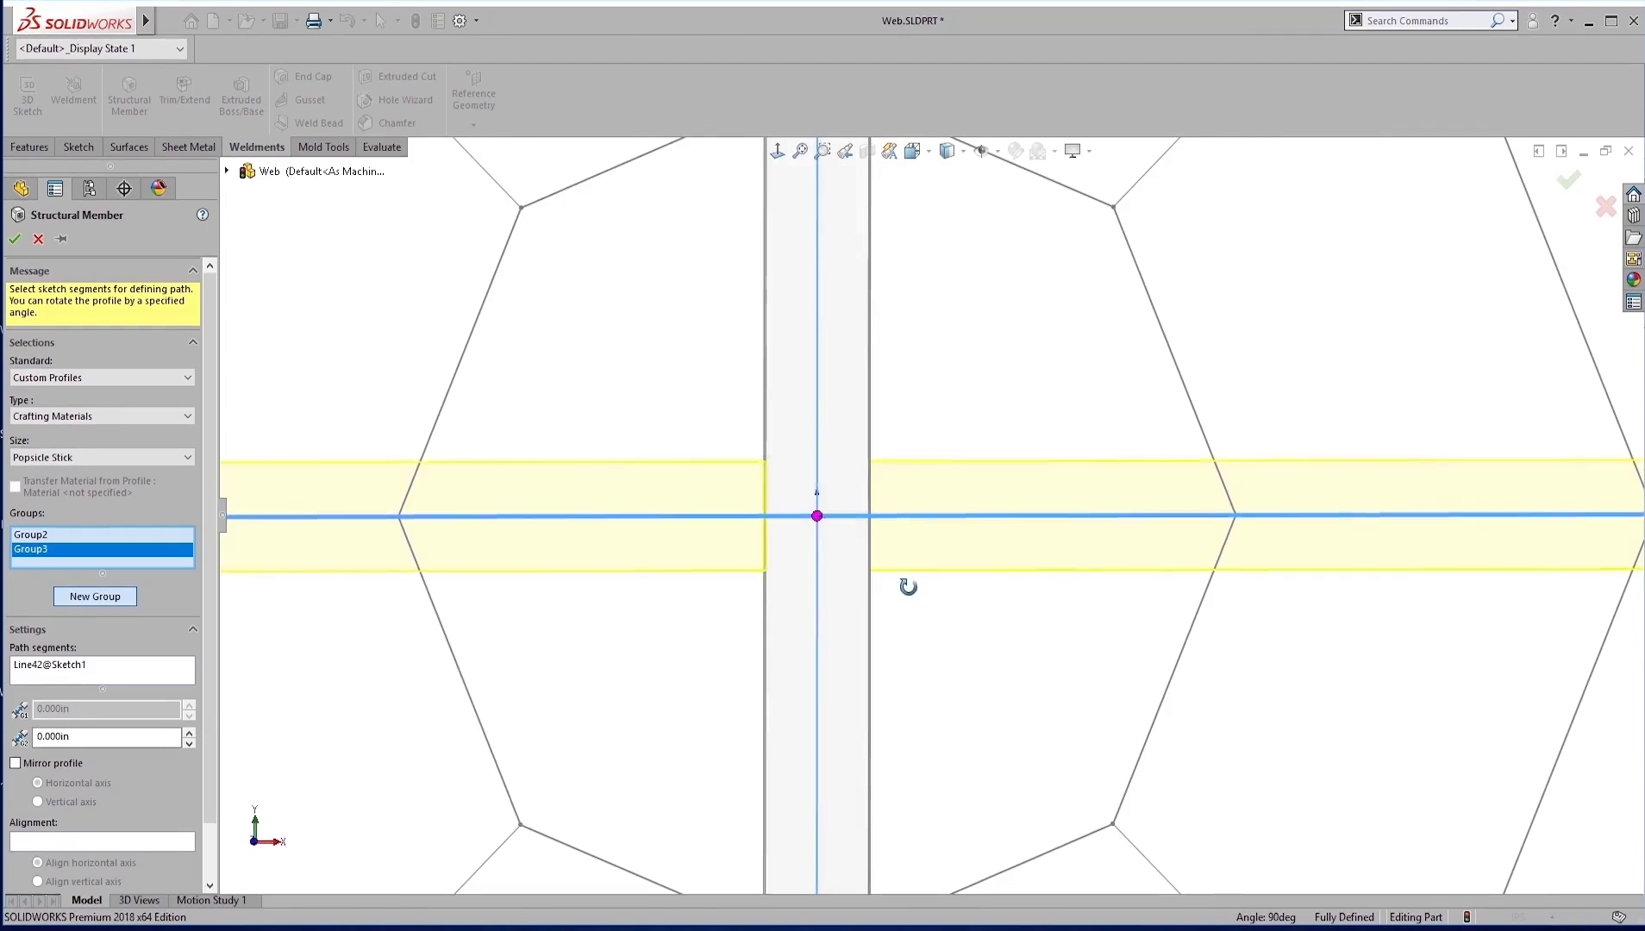
{"action": "mouse_move", "coordinate": [908, 586]}
{"action": "middle_mouse_down"}
{"action": "mouse_move", "coordinate": [841, 543]}
{"action": "mouse_move", "coordinate": [843, 496]}
{"action": "middle_mouse_up"}
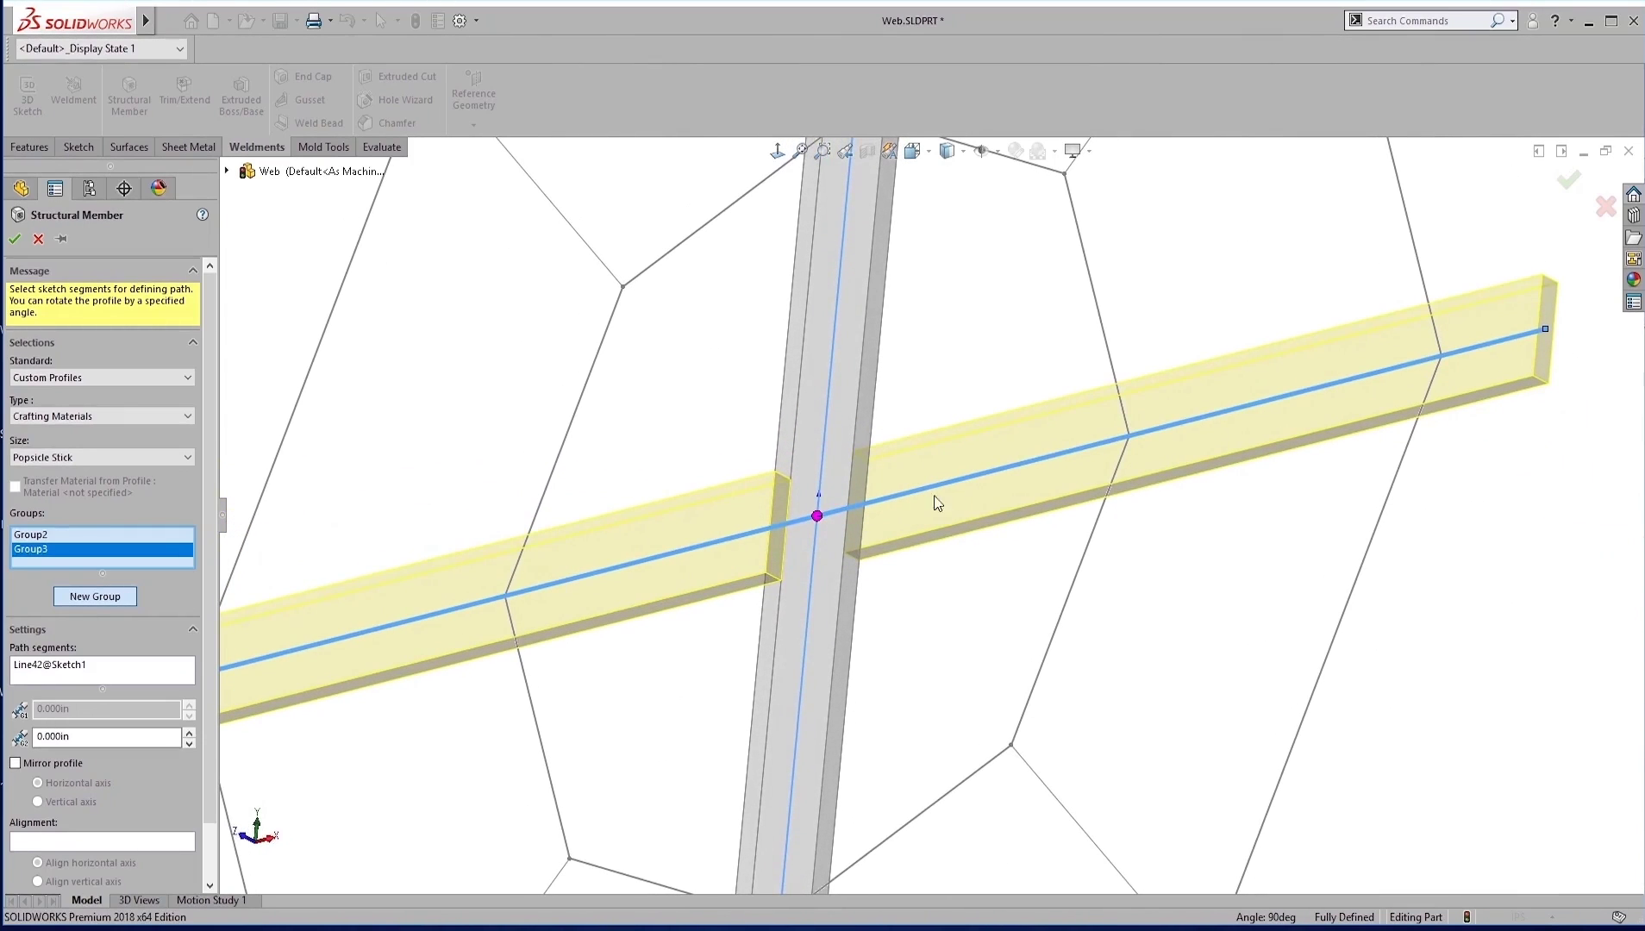
{"action": "mouse_move", "coordinate": [935, 593]}
{"action": "middle_mouse_down"}
{"action": "mouse_move", "coordinate": [992, 628]}
{"action": "mouse_move", "coordinate": [913, 596]}
{"action": "middle_mouse_up"}
{"action": "scroll", "coordinate": [869, 546], "scroll_direction": "up", "scroll_amount": 8}
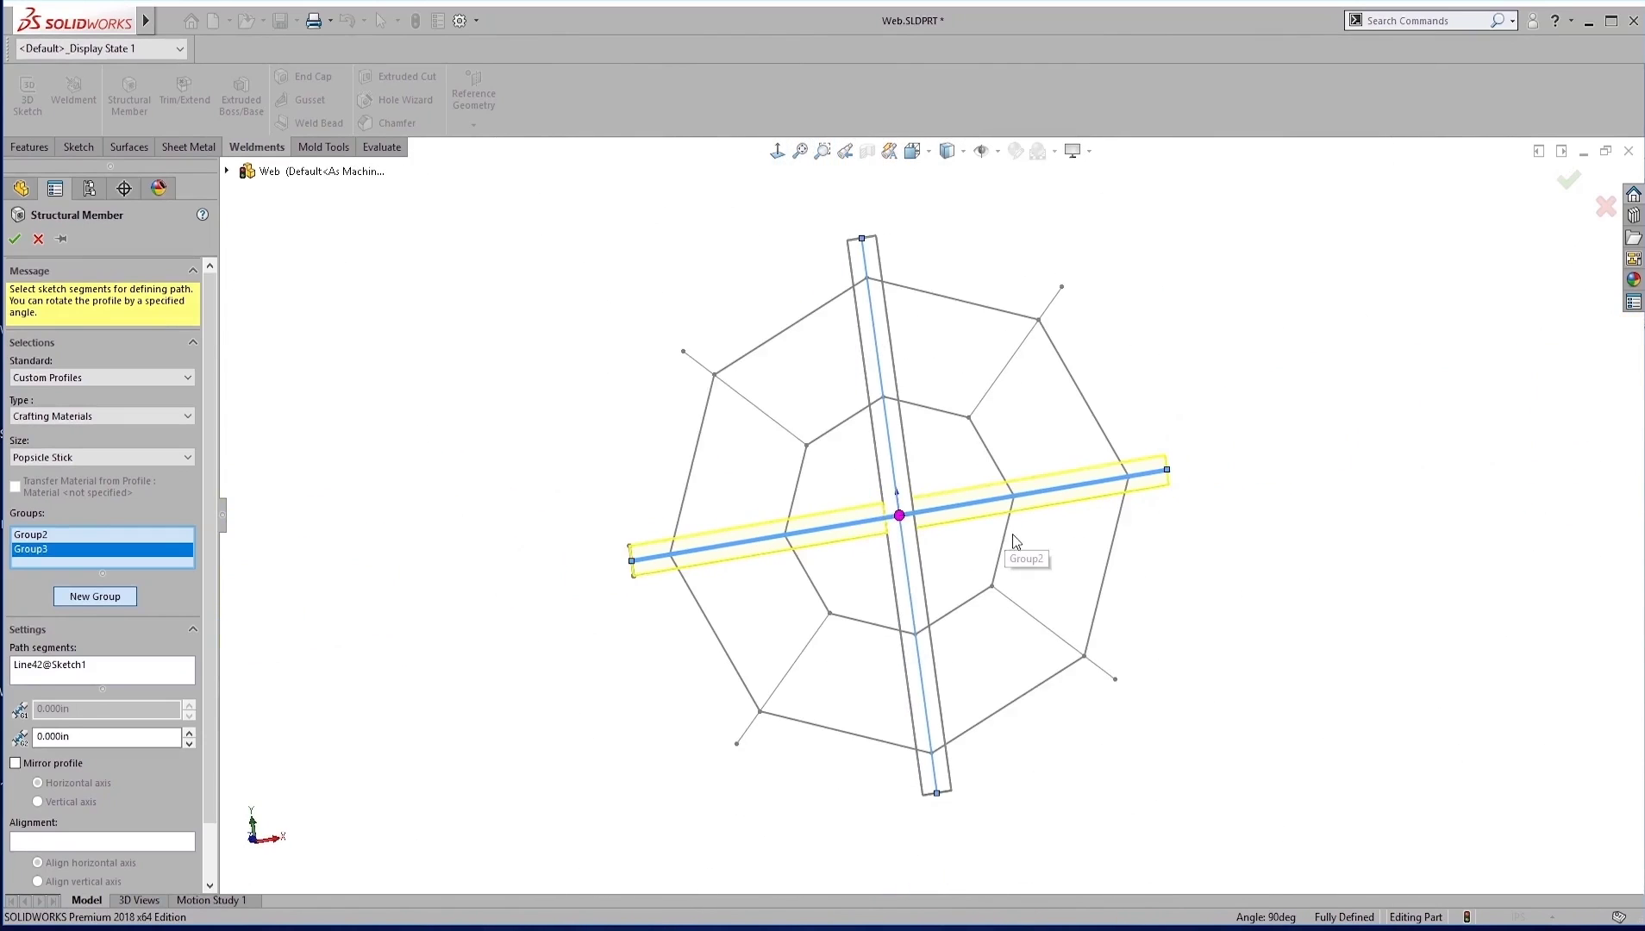
{"action": "left_click", "coordinate": [117, 598]}
Step: Select all eight inner octagon edges as one member group
{"action": "left_click", "coordinate": [737, 474]}
{"action": "left_click", "coordinate": [794, 398]}
{"action": "left_click", "coordinate": [909, 388]}
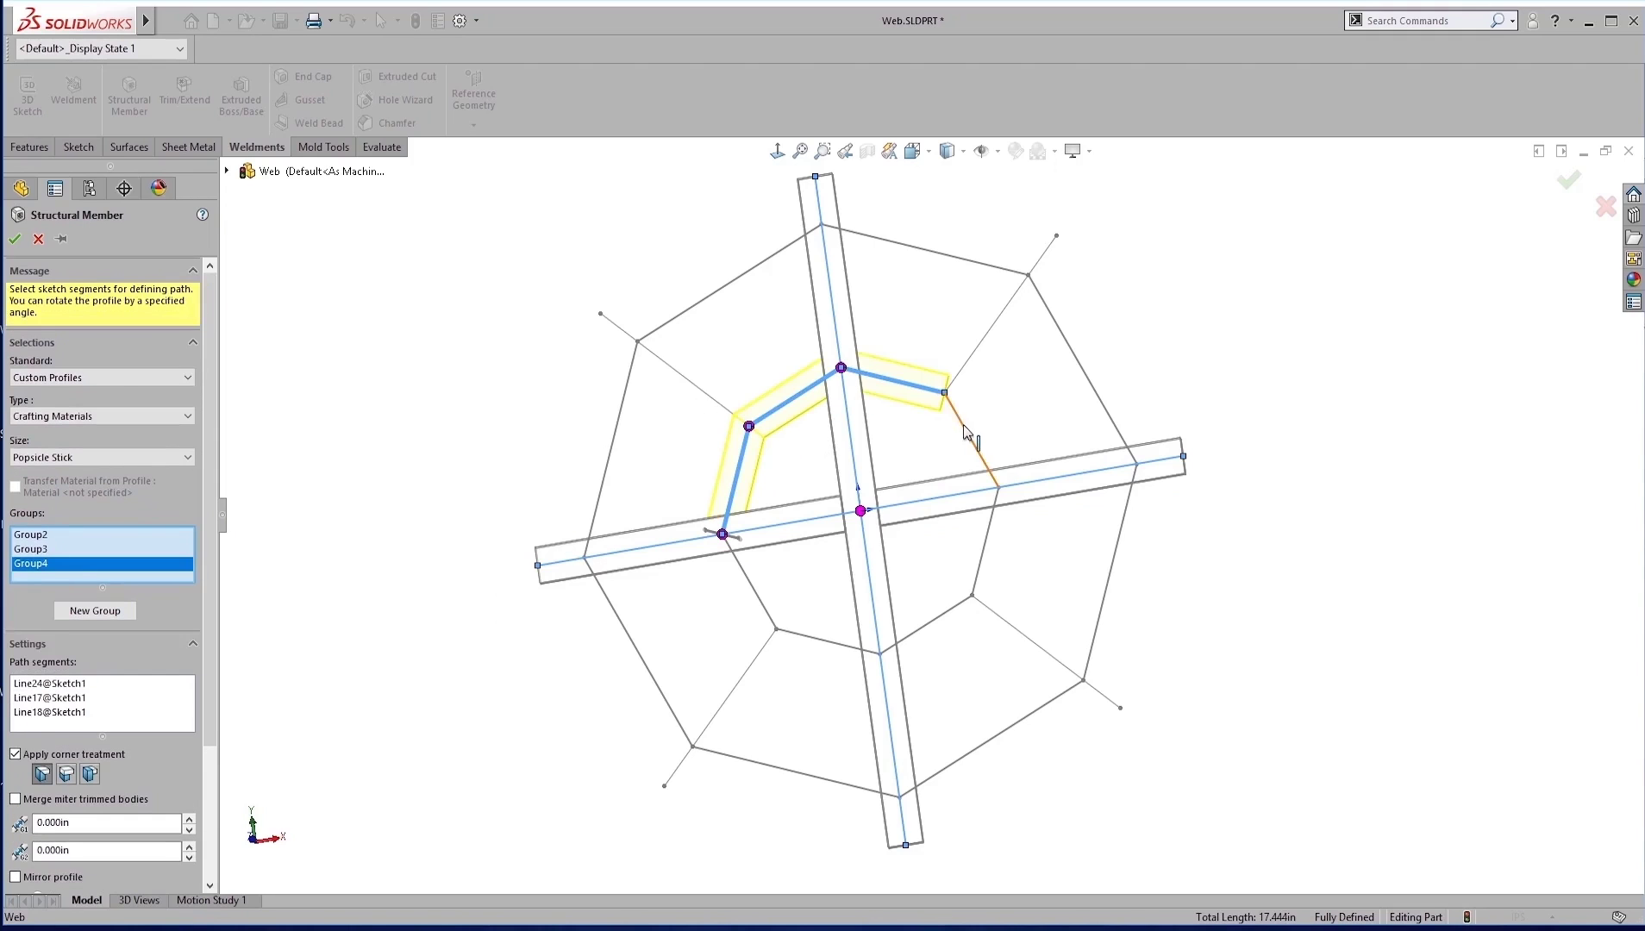
{"action": "left_click", "coordinate": [968, 441]}
{"action": "left_click", "coordinate": [988, 540]}
{"action": "left_click", "coordinate": [933, 620]}
{"action": "left_click", "coordinate": [824, 643]}
{"action": "left_click", "coordinate": [755, 608]}
Step: Add the four diagonal spokes, each as its own member group
{"action": "left_click", "coordinate": [95, 610]}
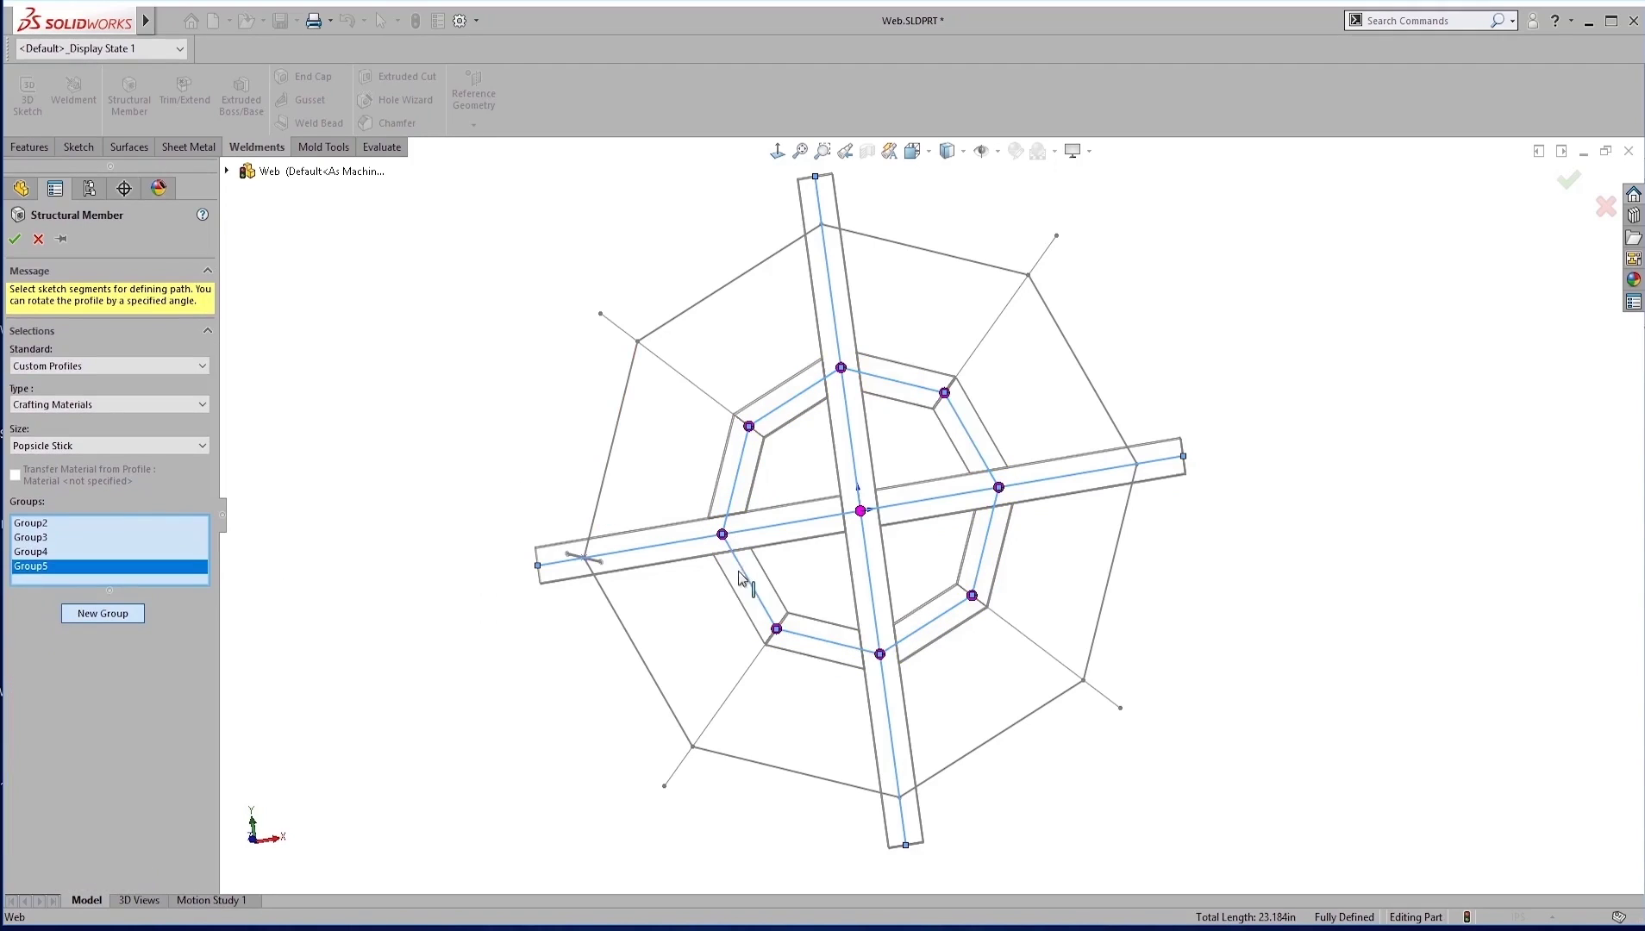
{"action": "left_click", "coordinate": [699, 387]}
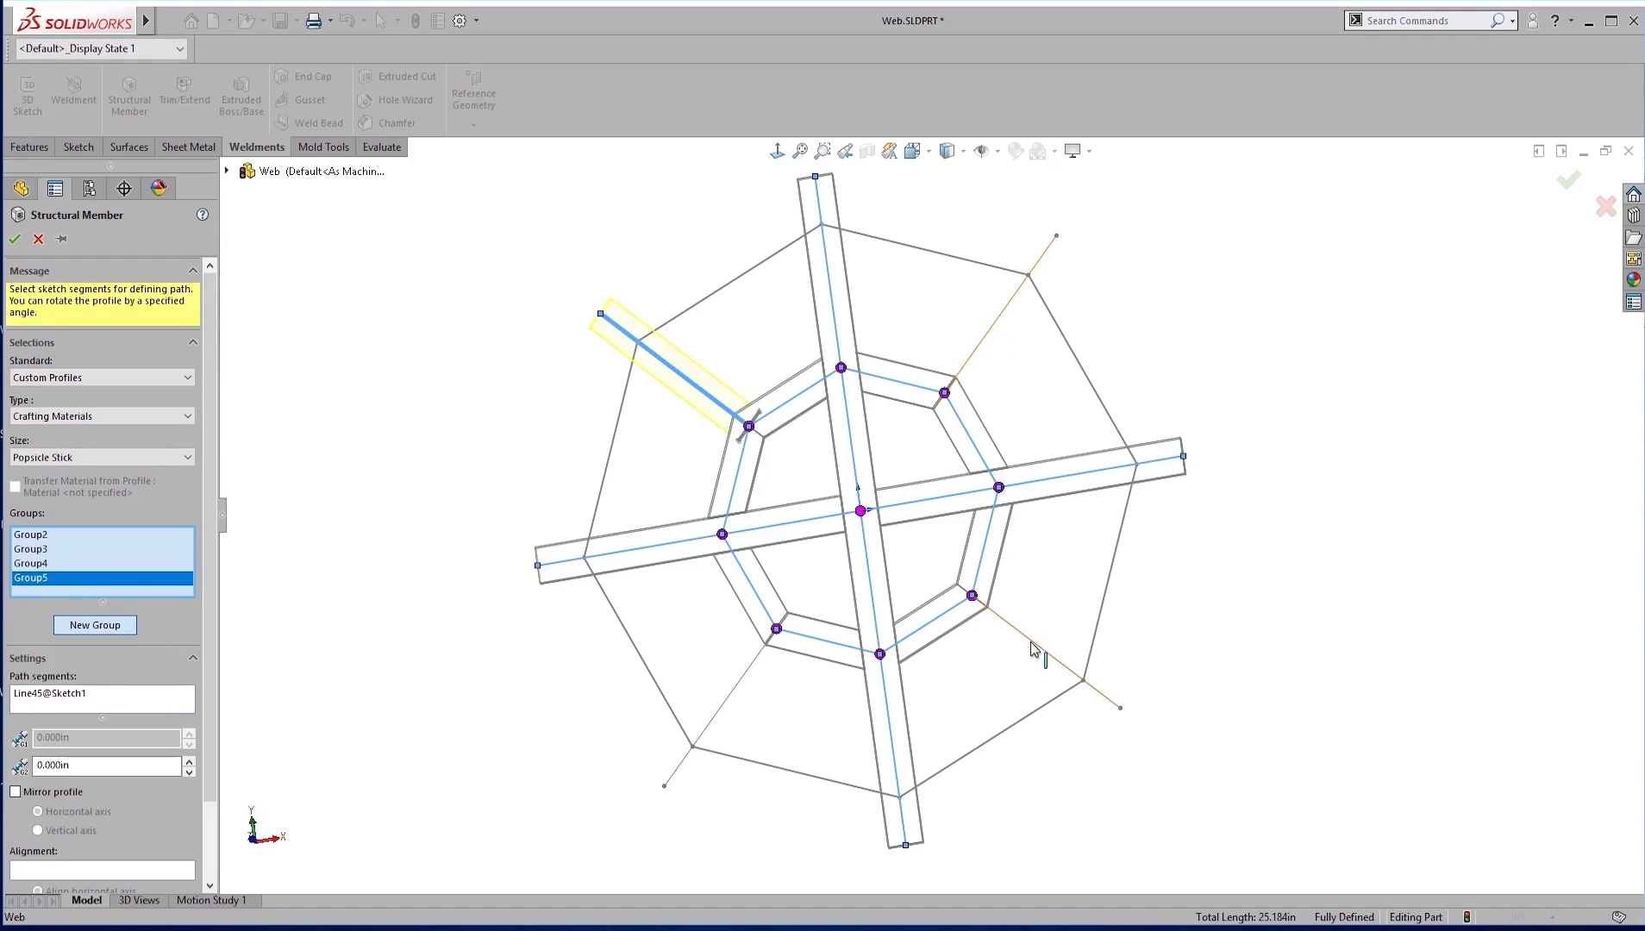
{"action": "left_click", "coordinate": [96, 625]}
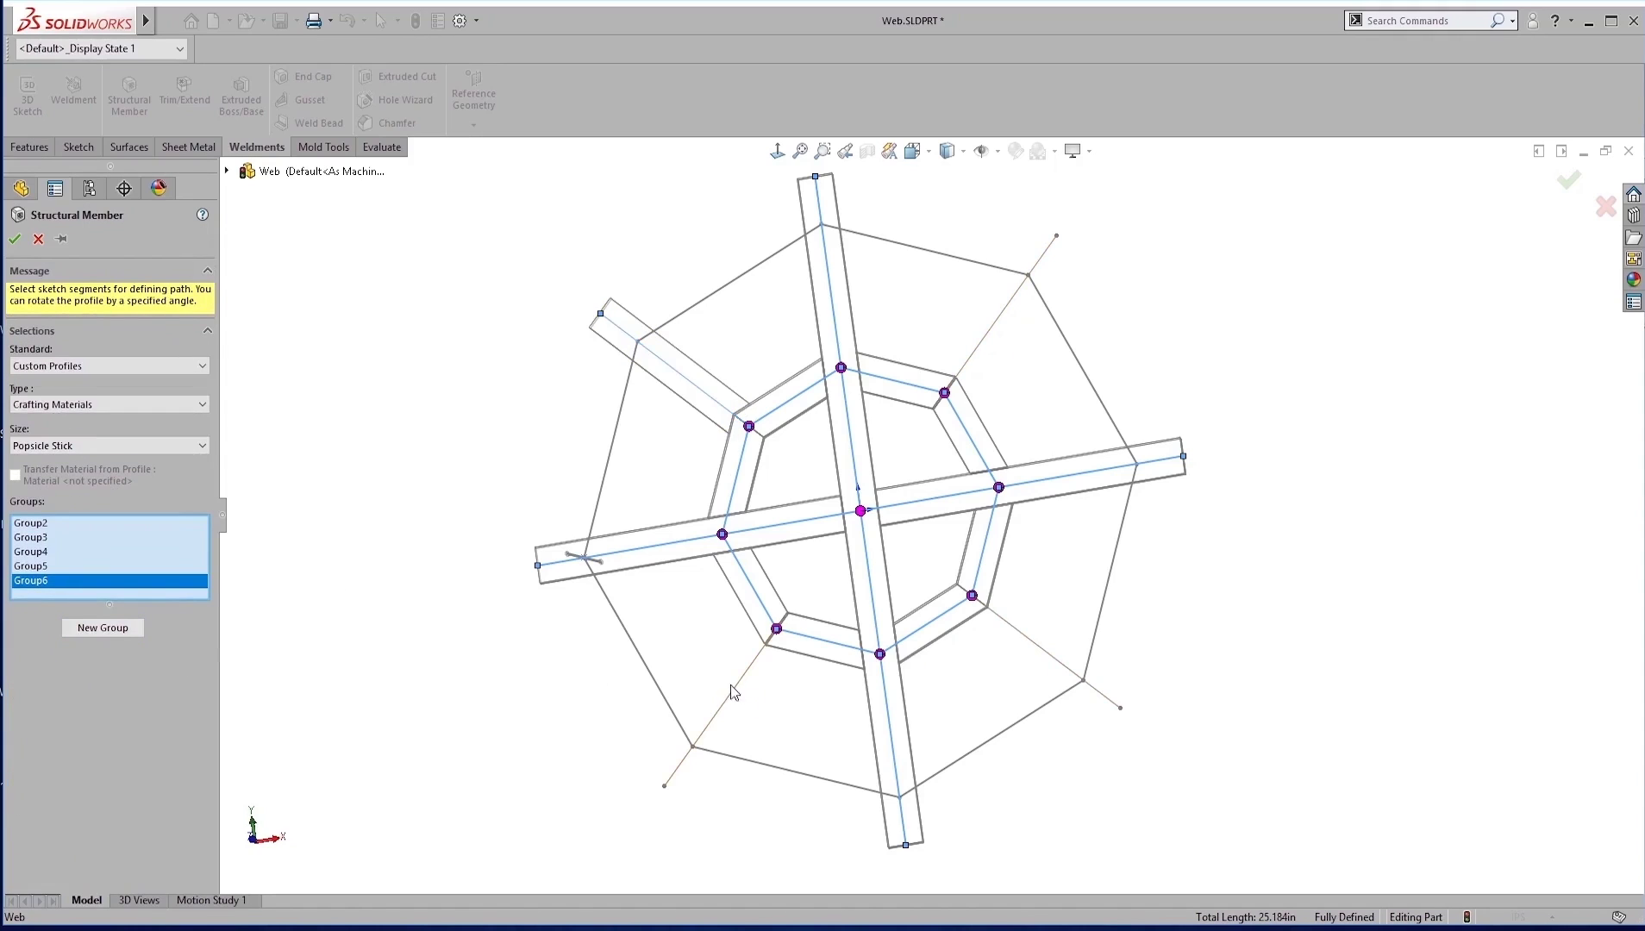
{"action": "left_click", "coordinate": [733, 694]}
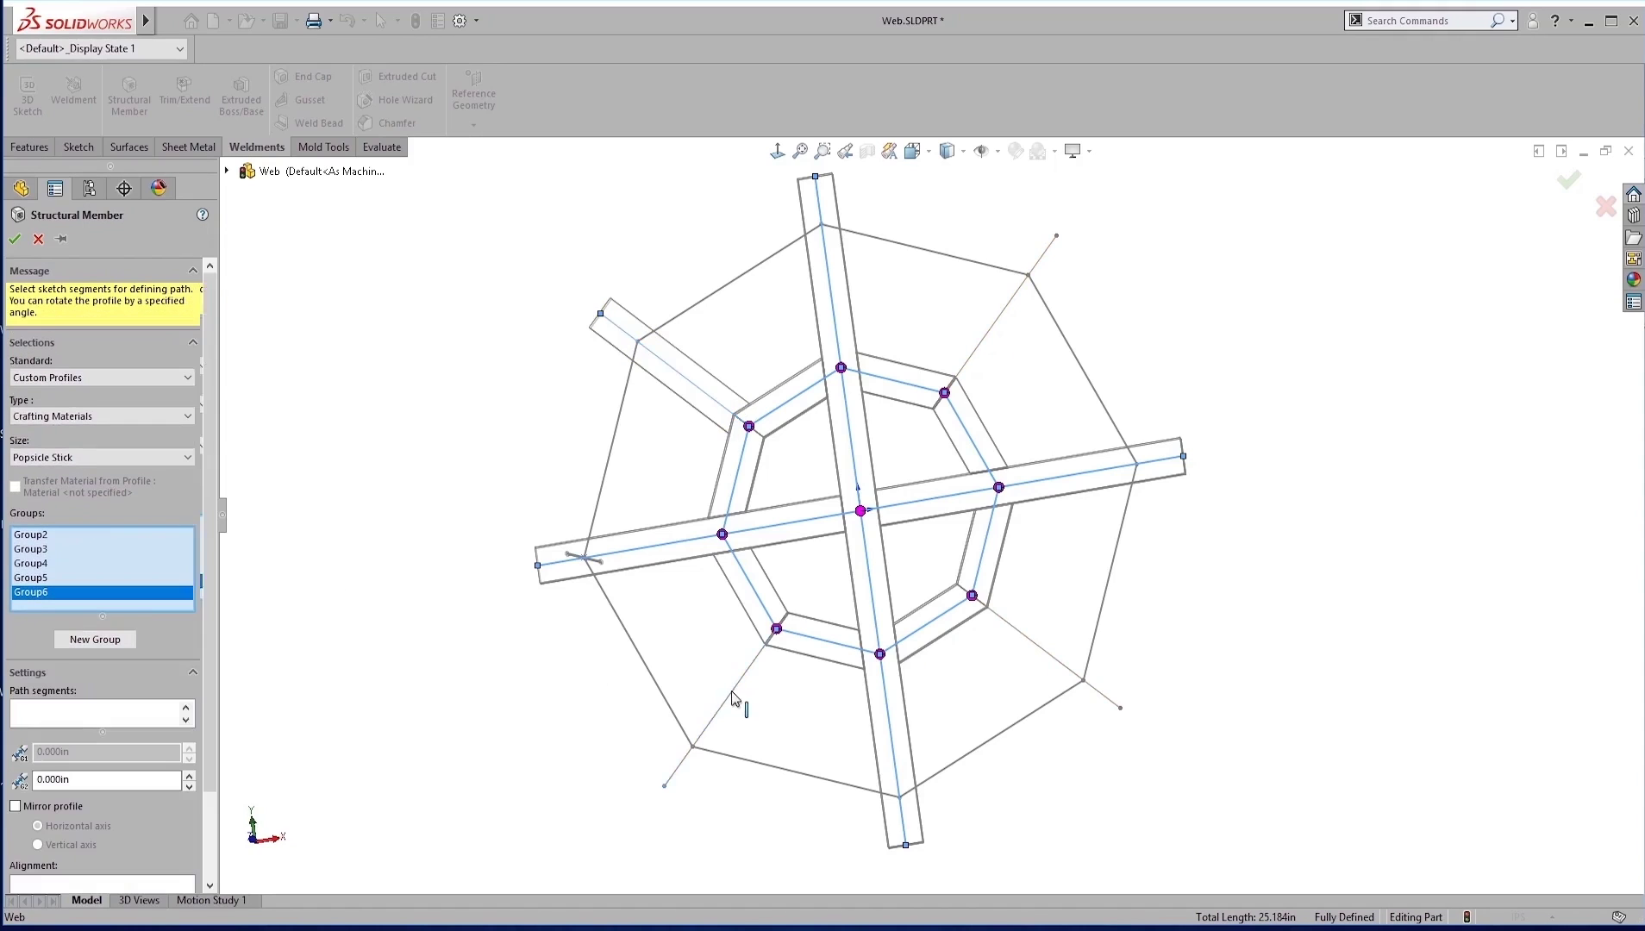
{"action": "left_click", "coordinate": [130, 641]}
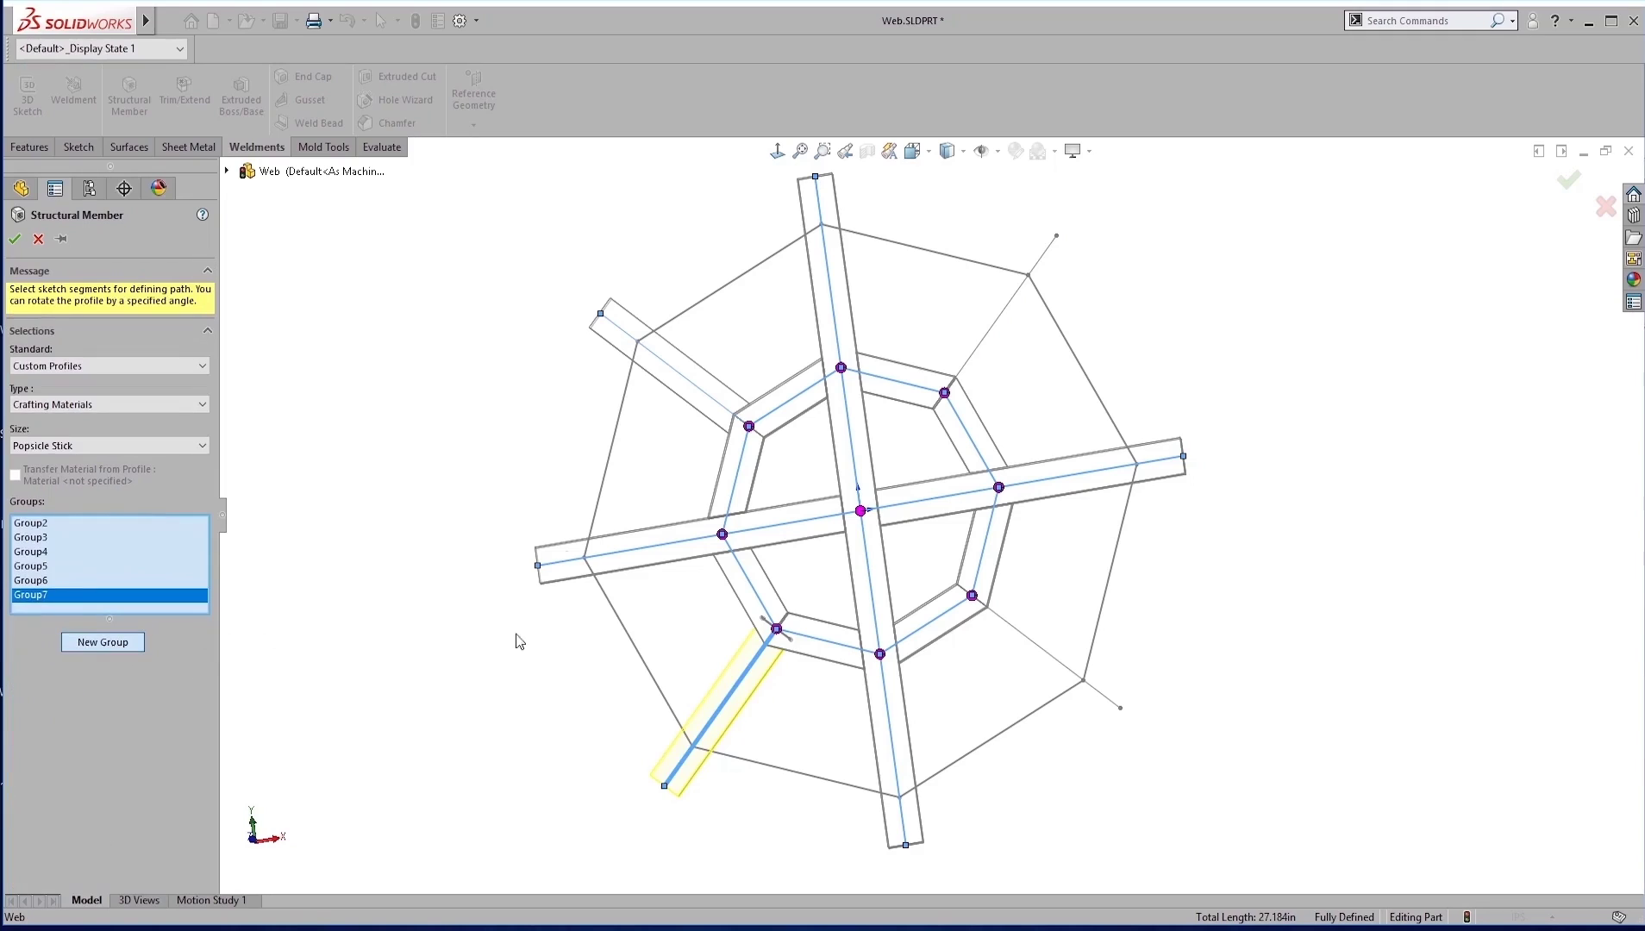
{"action": "left_click", "coordinate": [1028, 643]}
{"action": "left_click", "coordinate": [130, 655]}
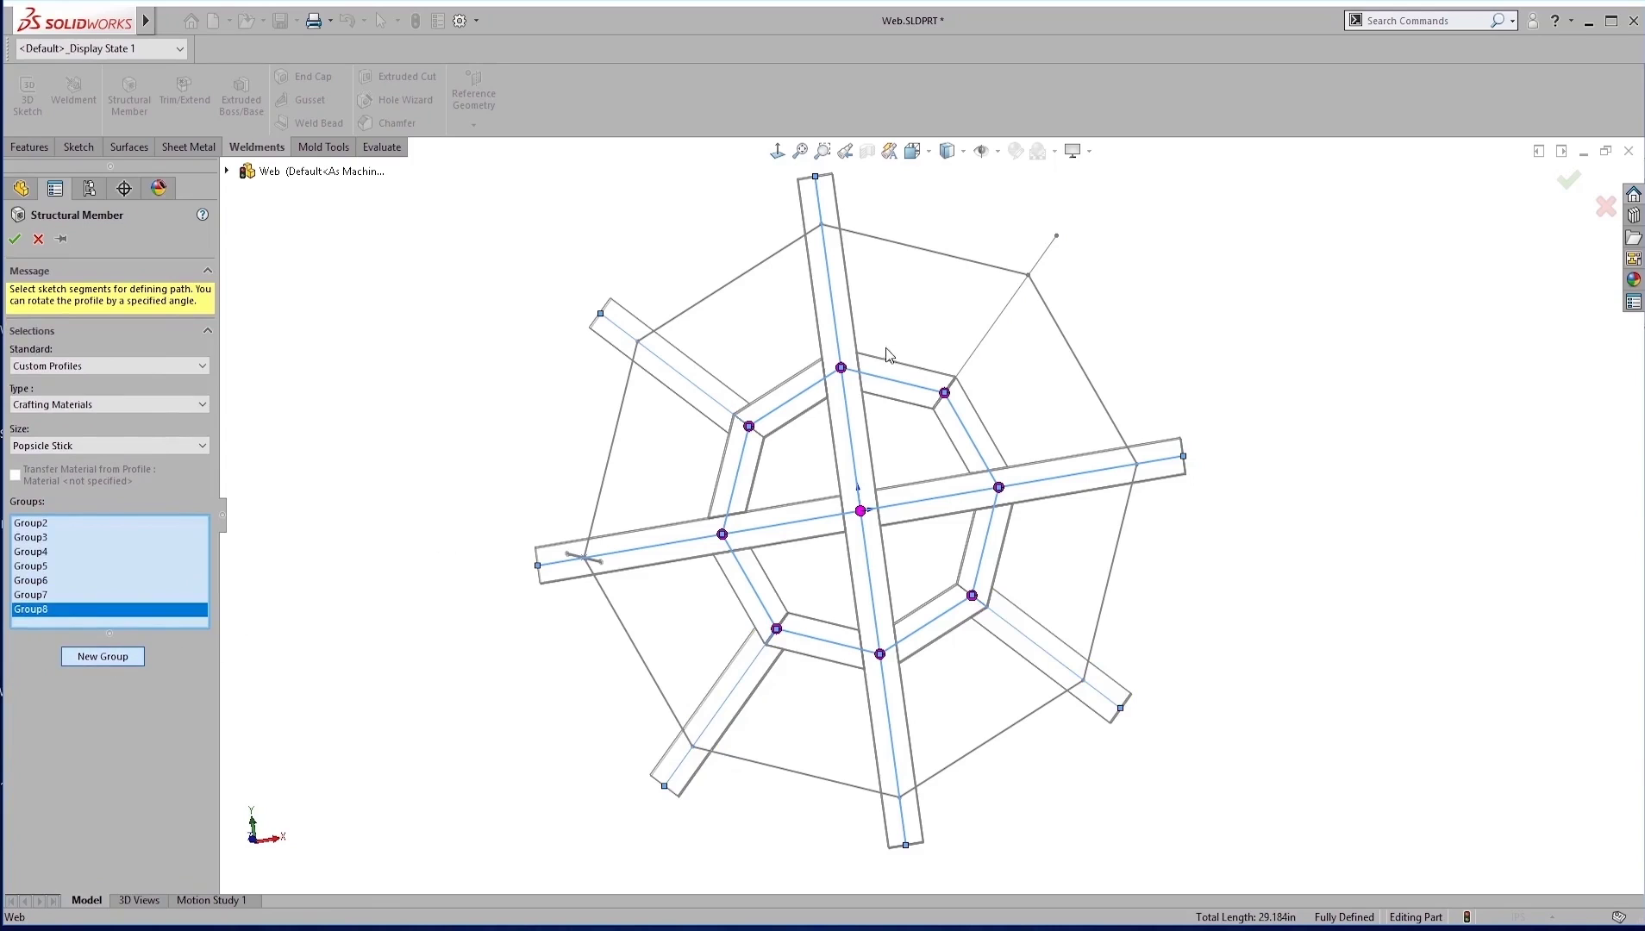
{"action": "left_click", "coordinate": [982, 344]}
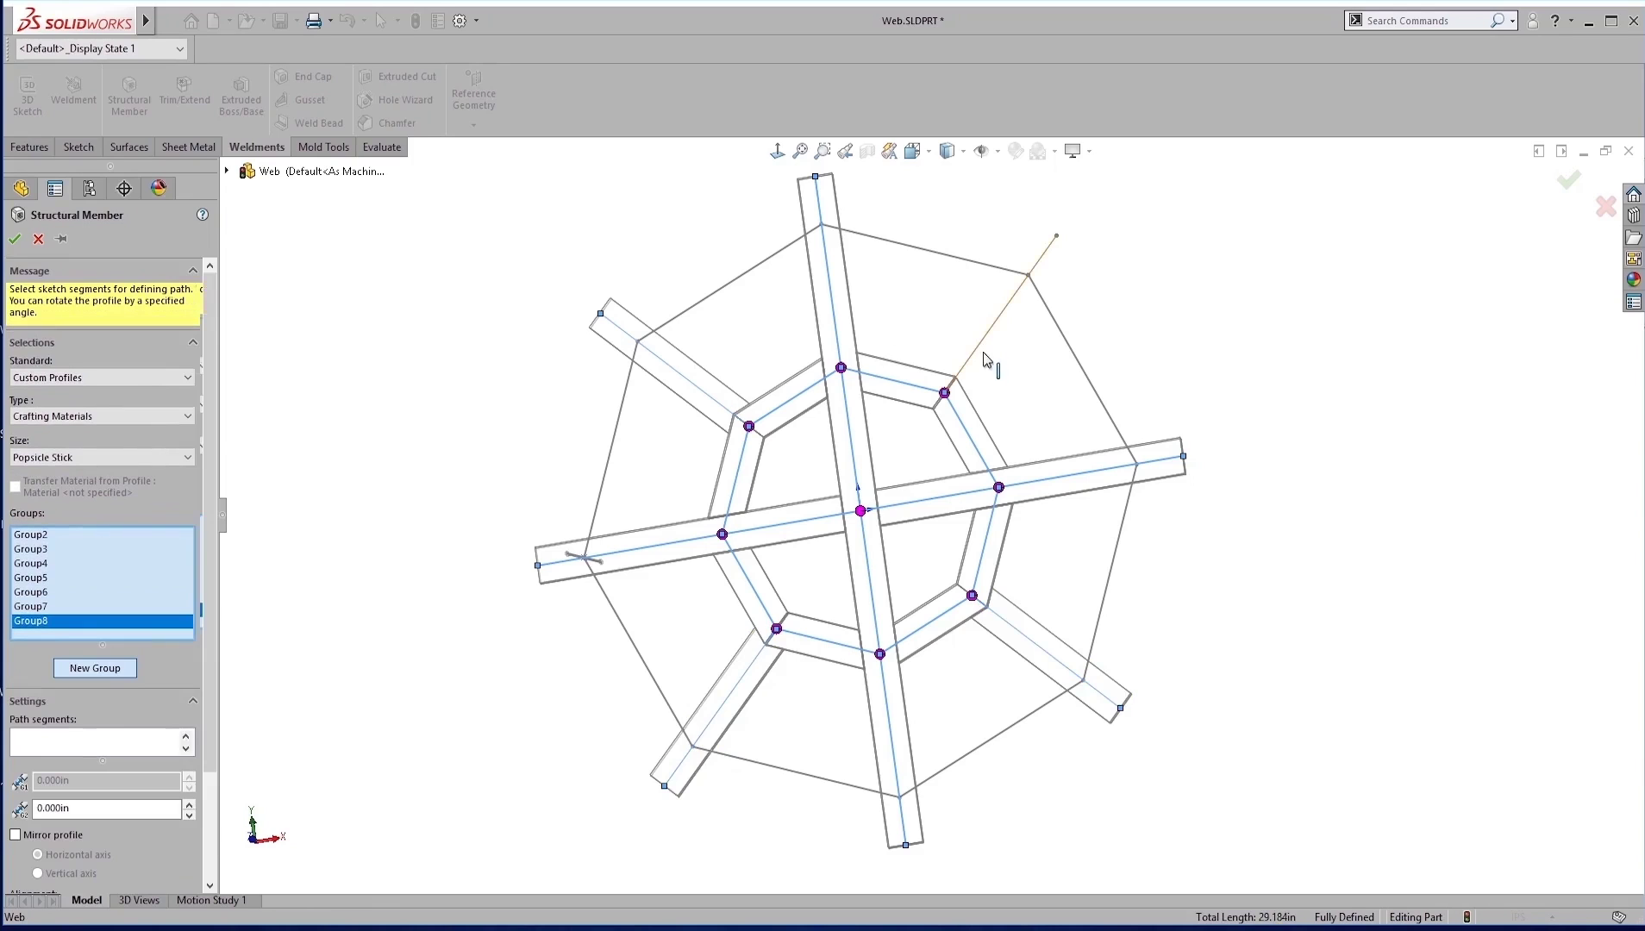
{"action": "left_click", "coordinate": [120, 670]}
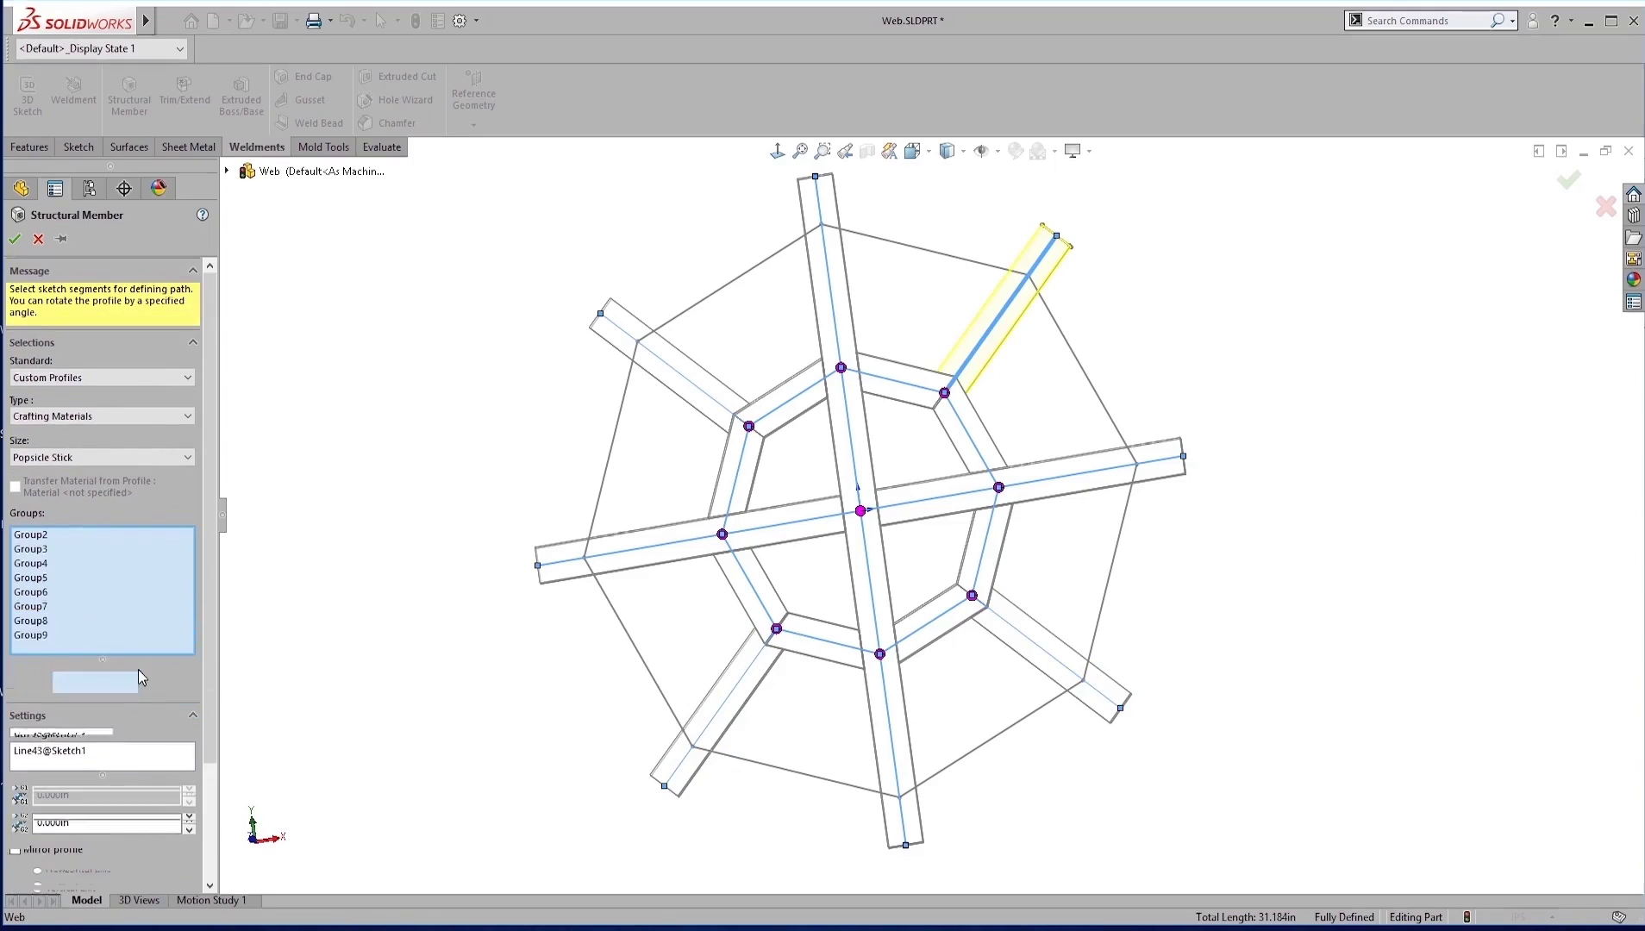
Step: Select all eight outer ring lines as one group and confirm the structural member
{"action": "left_click", "coordinate": [610, 473]}
{"action": "left_click", "coordinate": [700, 299]}
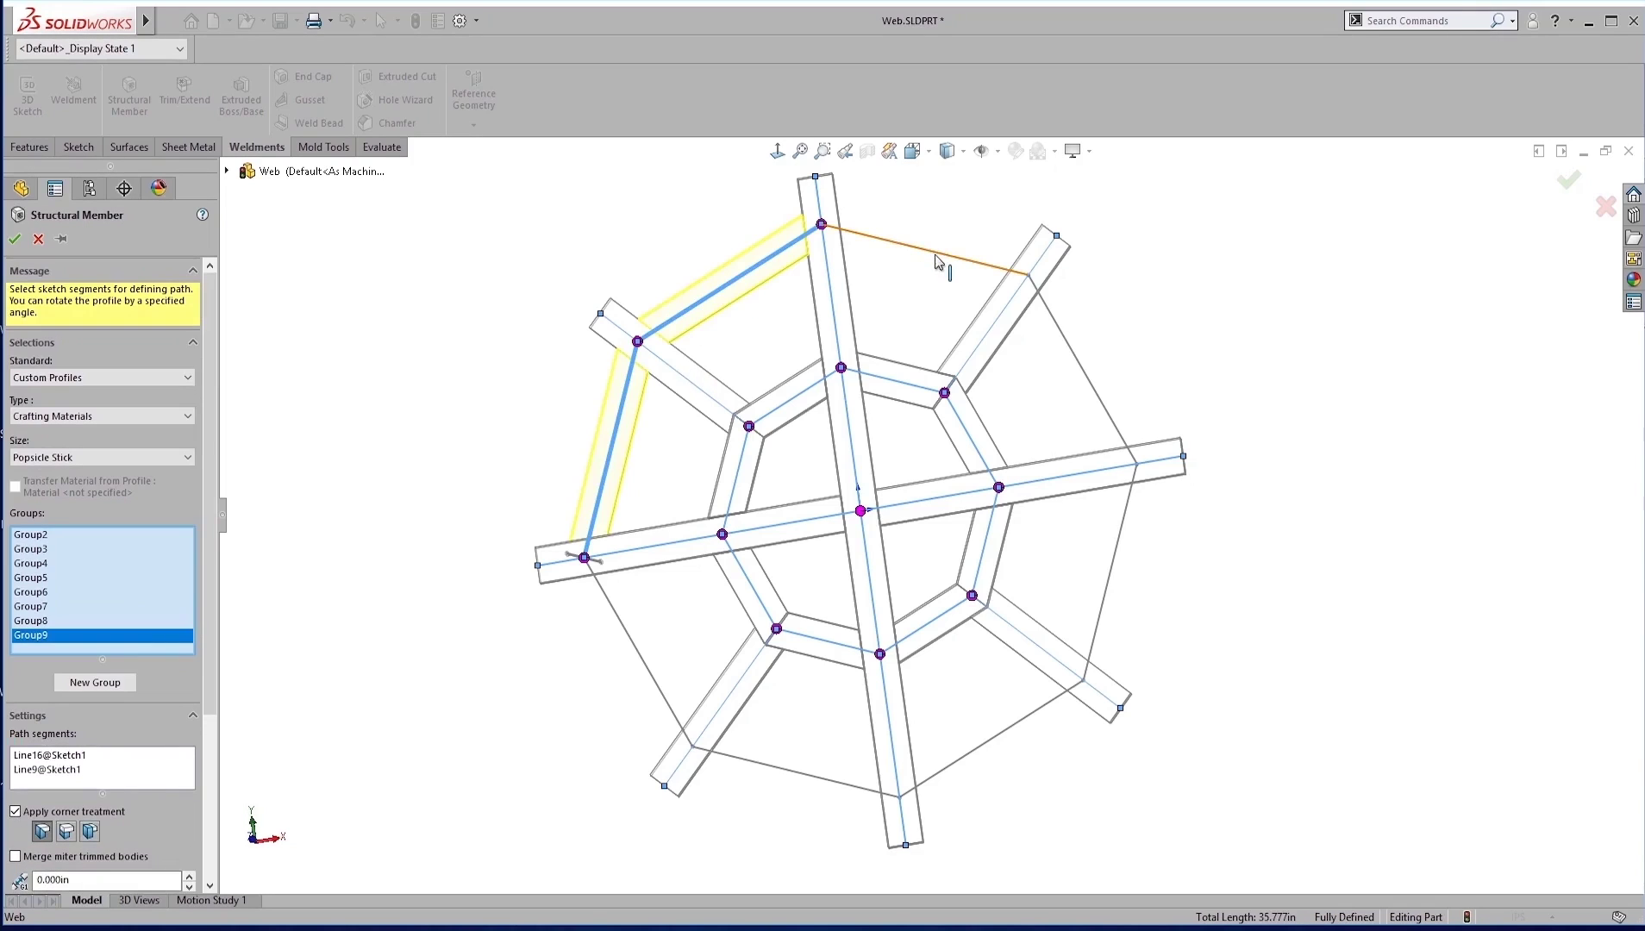
{"action": "left_click", "coordinate": [939, 262]}
{"action": "left_click", "coordinate": [1077, 357]}
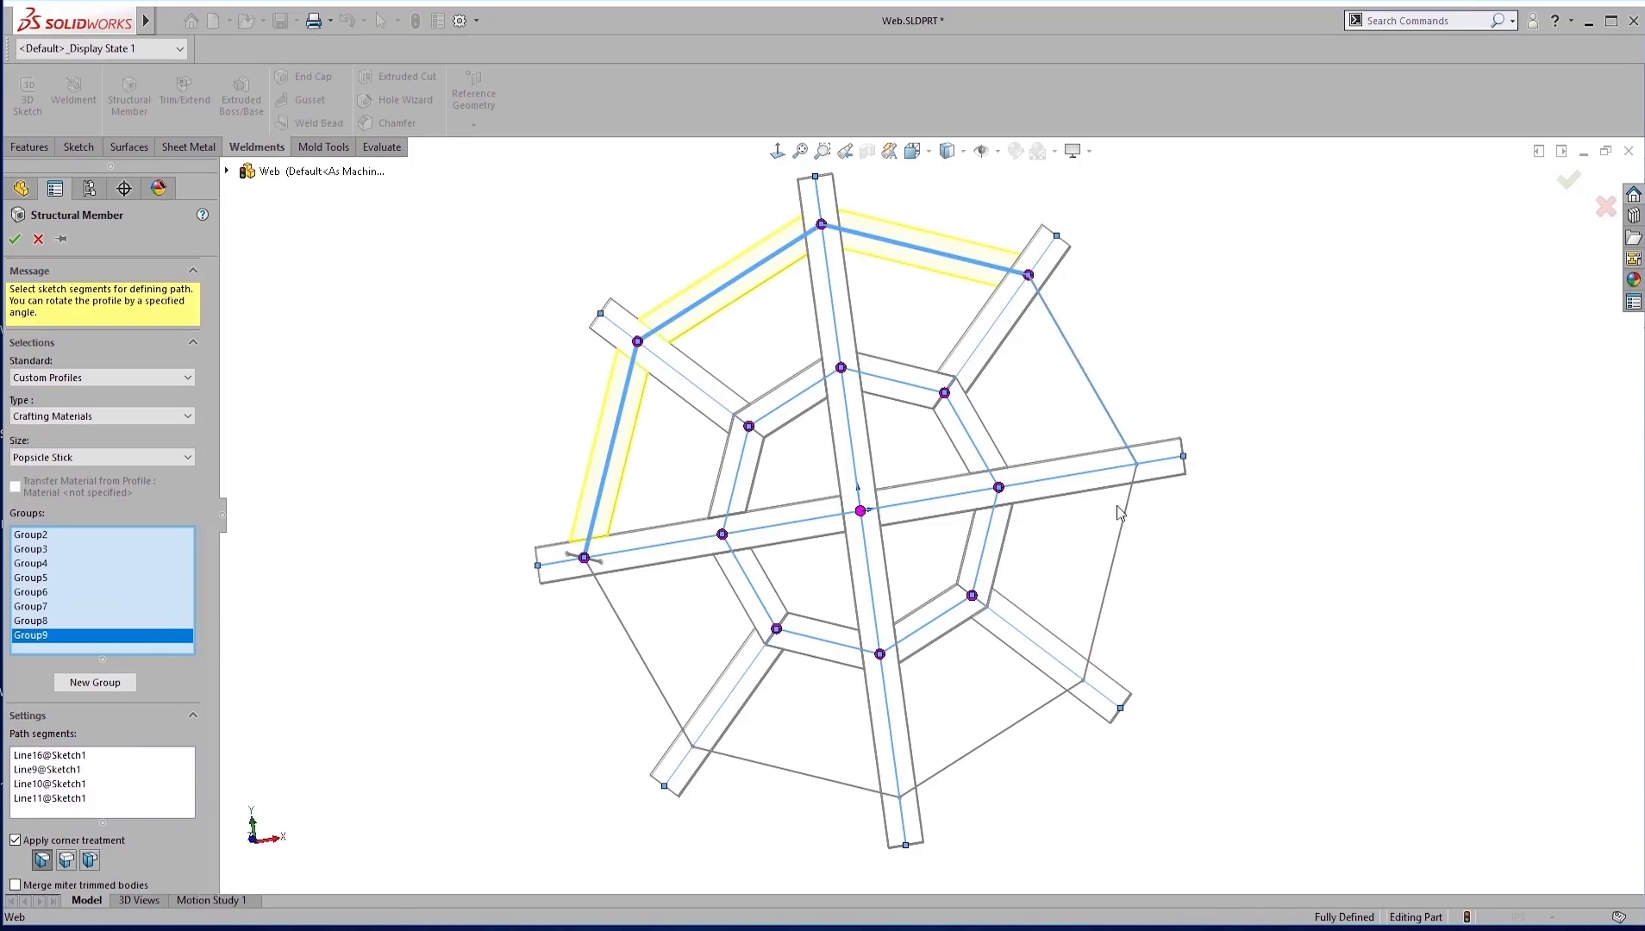
{"action": "left_click", "coordinate": [1120, 562]}
{"action": "left_click", "coordinate": [1012, 727]}
{"action": "left_click", "coordinate": [800, 773]}
{"action": "left_click", "coordinate": [661, 693]}
{"action": "left_click", "coordinate": [15, 239]}
{"action": "middle_click_drag", "start_coordinate": [683, 439], "coordinate": [985, 503]}
Step: Hide the sketch lines and origin, then view the popsicle-stick web nearly face-on
{"action": "scroll", "coordinate": [912, 481], "scroll_direction": "down", "scroll_amount": 3}
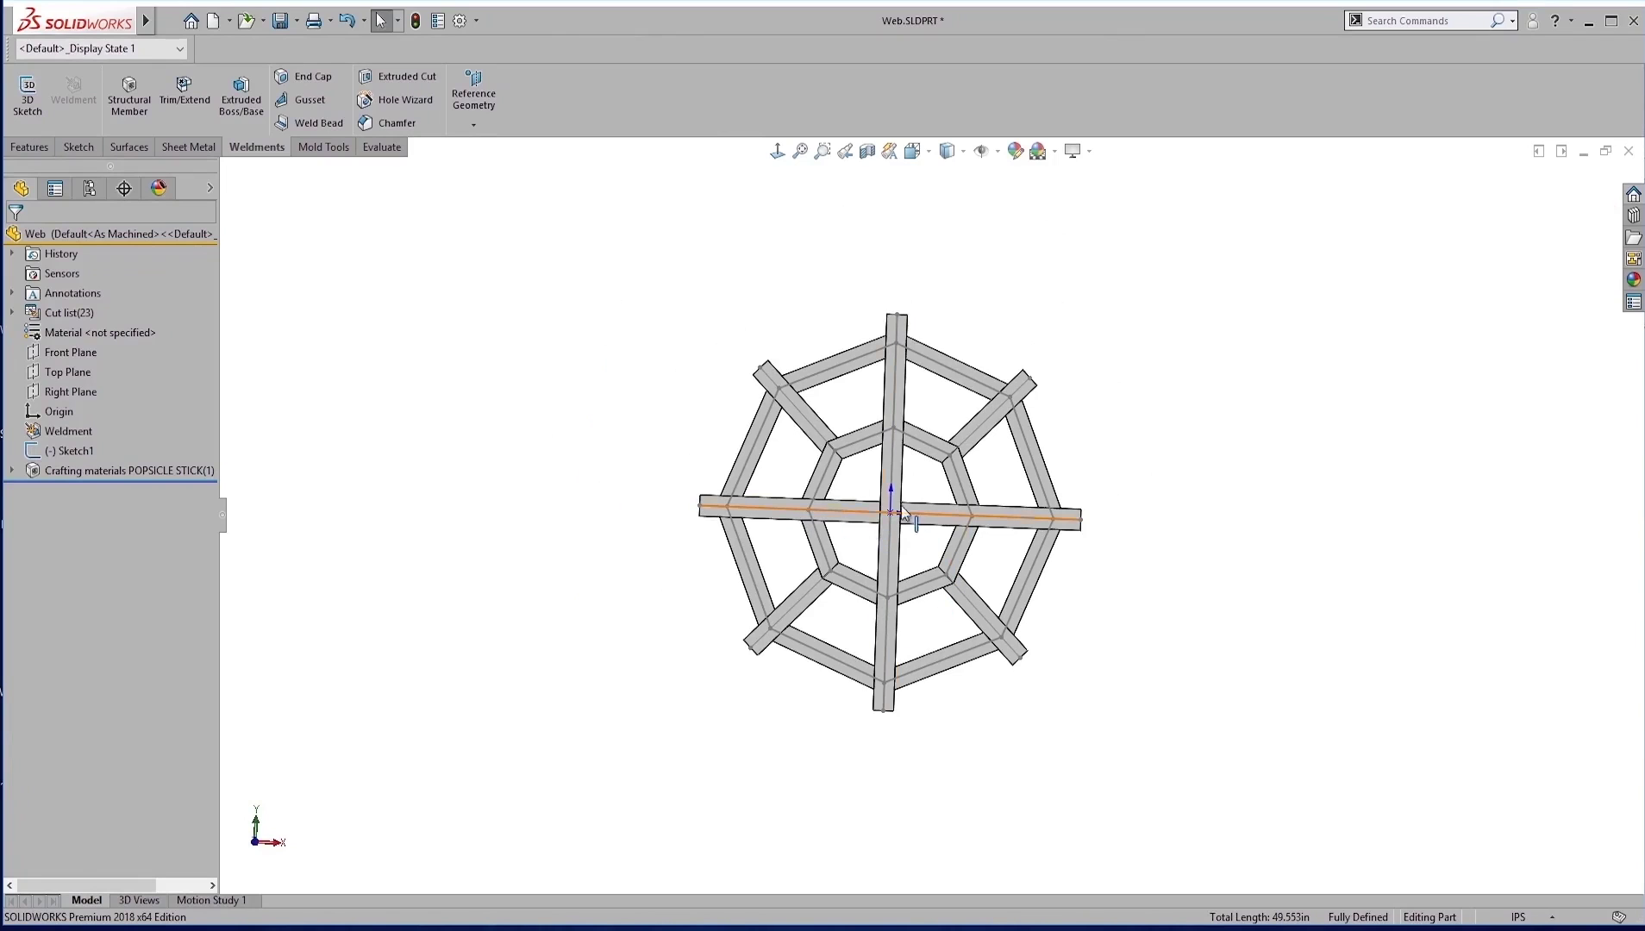
{"action": "scroll", "coordinate": [957, 302], "scroll_direction": "up", "scroll_amount": 2}
{"action": "scroll", "coordinate": [908, 359], "scroll_direction": "down", "scroll_amount": 1}
{"action": "scroll", "coordinate": [875, 530], "scroll_direction": "down", "scroll_amount": 1}
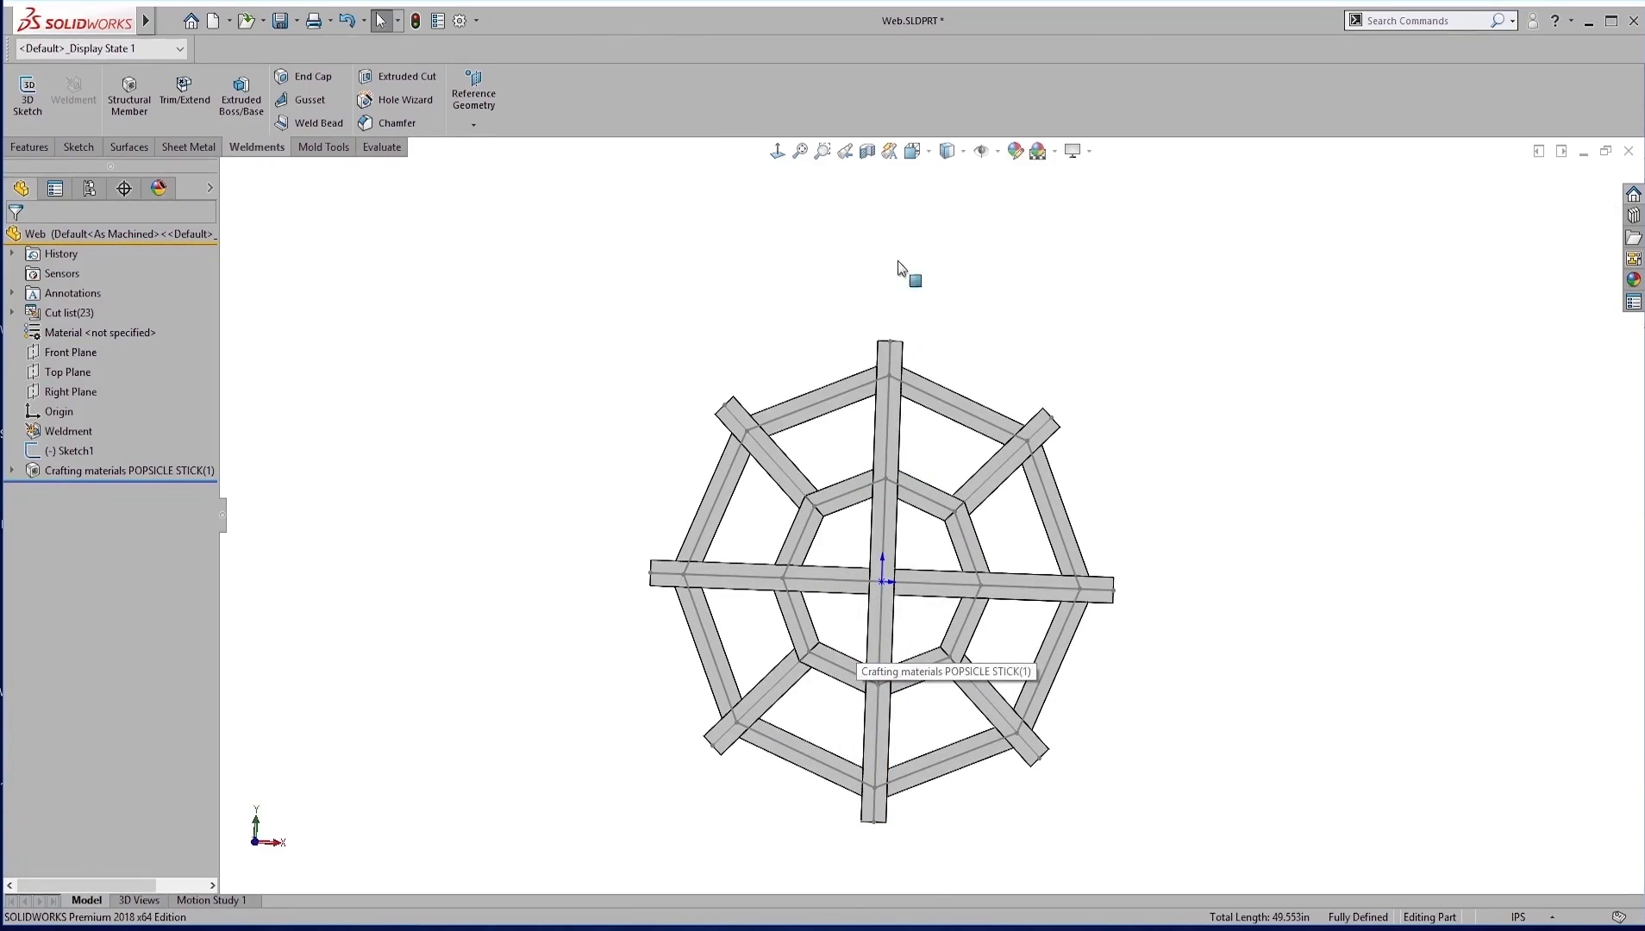
{"action": "left_click", "coordinate": [983, 154]}
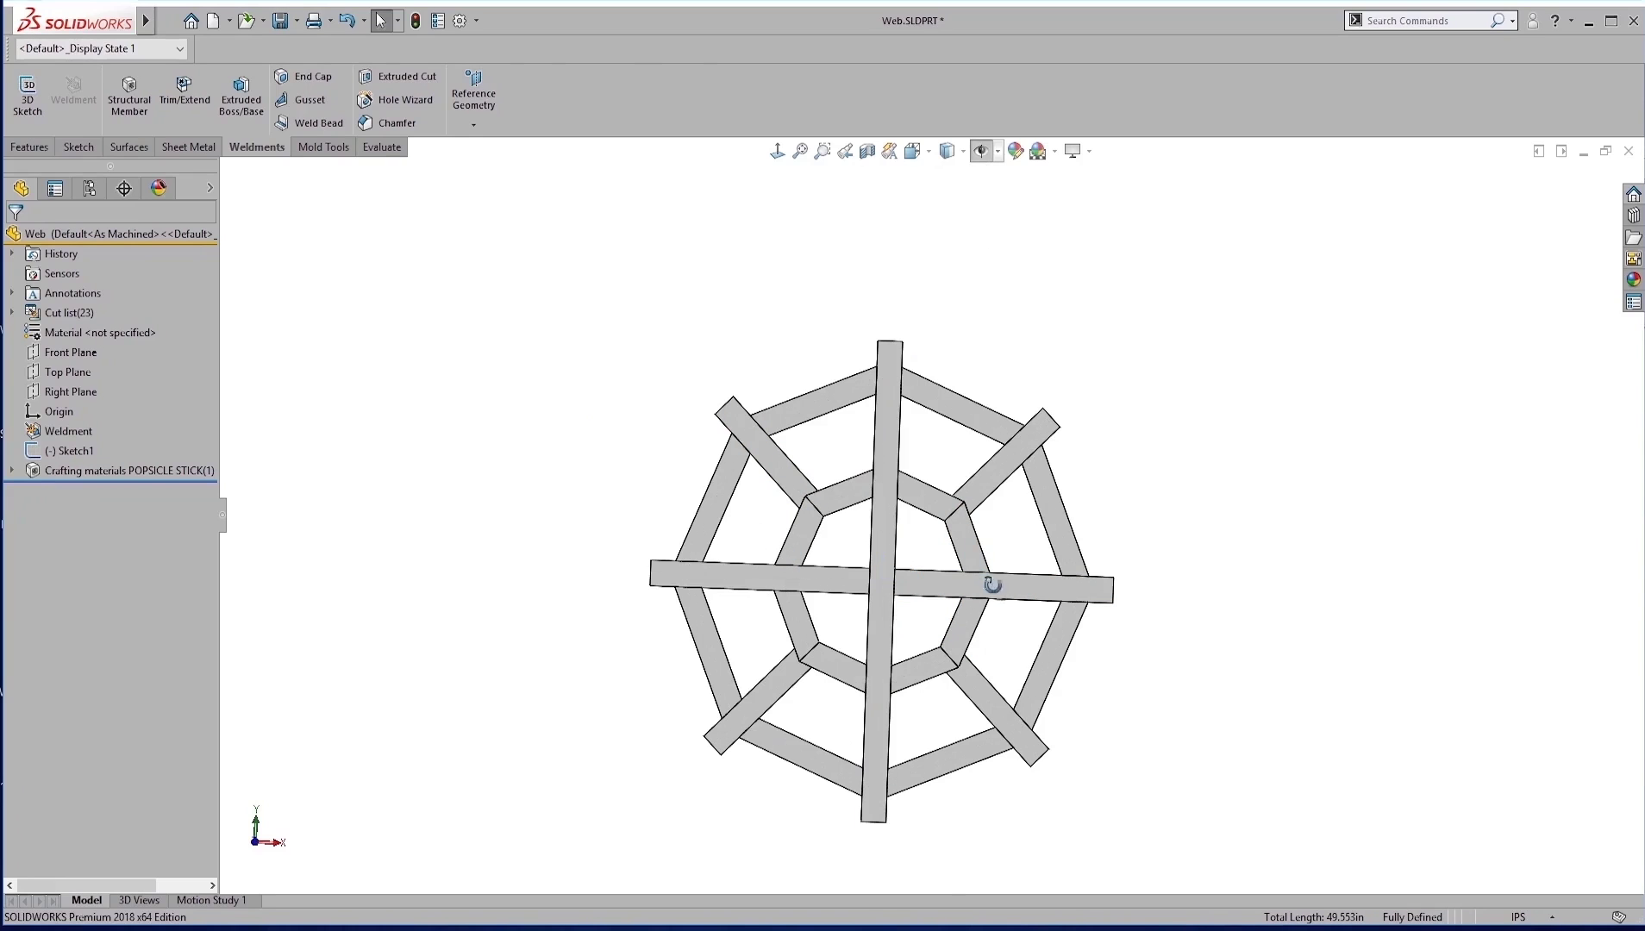
{"action": "middle_click_drag", "start_coordinate": [991, 580], "coordinate": [917, 603]}
{"action": "key", "text": "ctrl+1"}
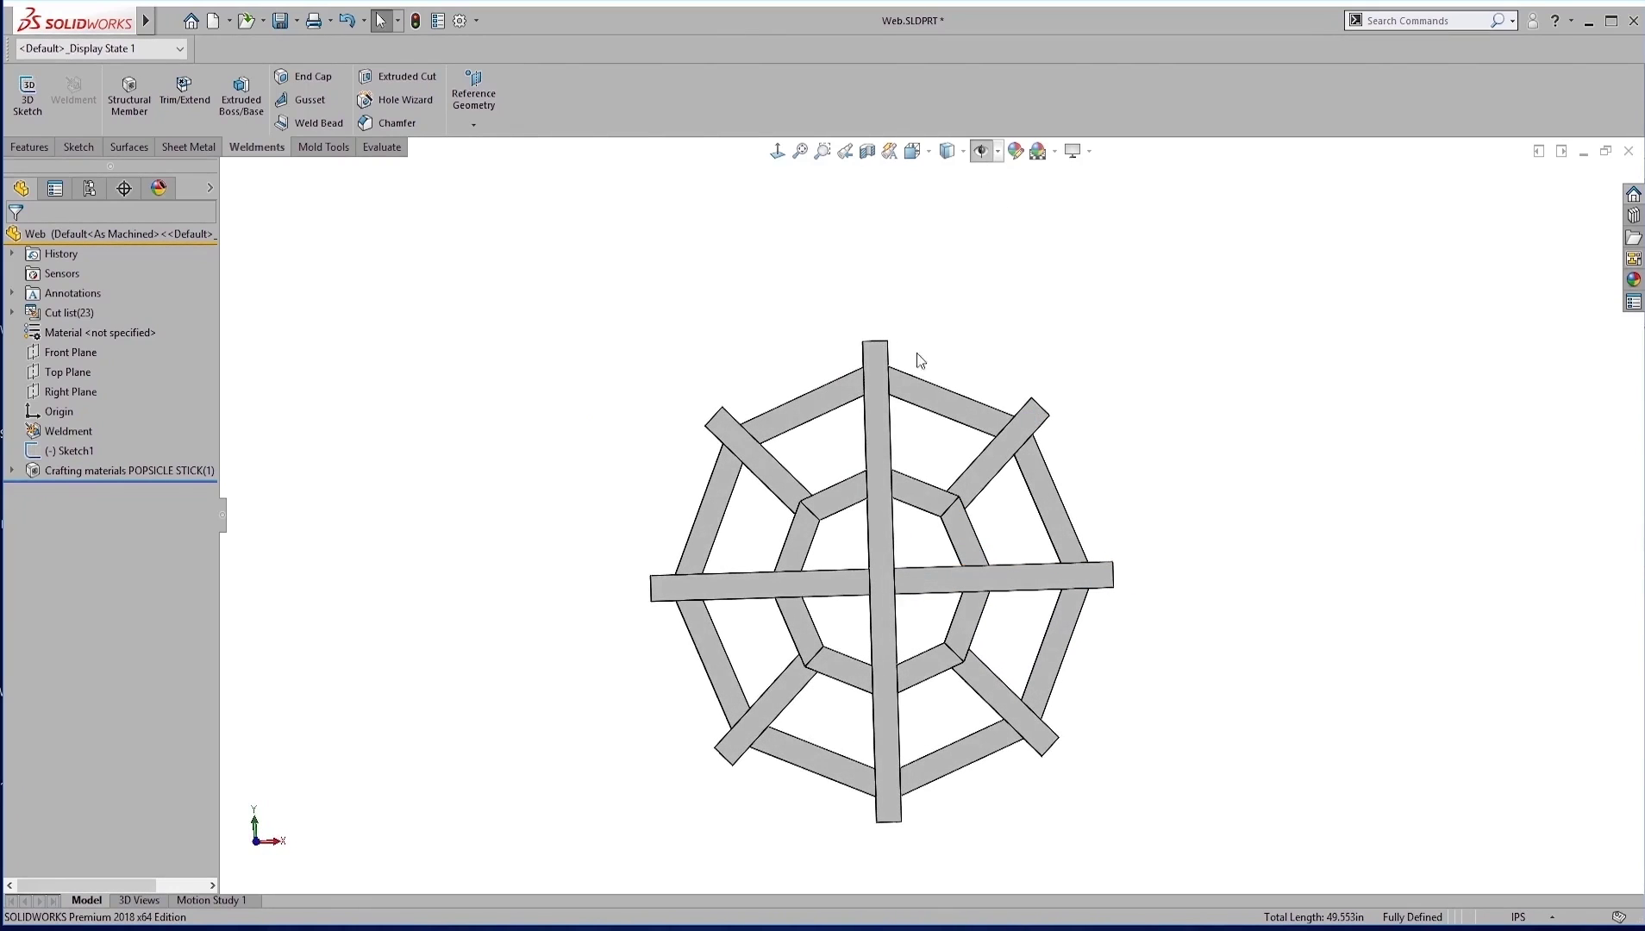
{"action": "scroll", "coordinate": [837, 331], "scroll_direction": "down", "scroll_amount": 5}
{"action": "middle_click_drag", "start_coordinate": [940, 414], "coordinate": [973, 433]}
{"action": "scroll", "coordinate": [1010, 443], "scroll_direction": "down", "scroll_amount": 4}
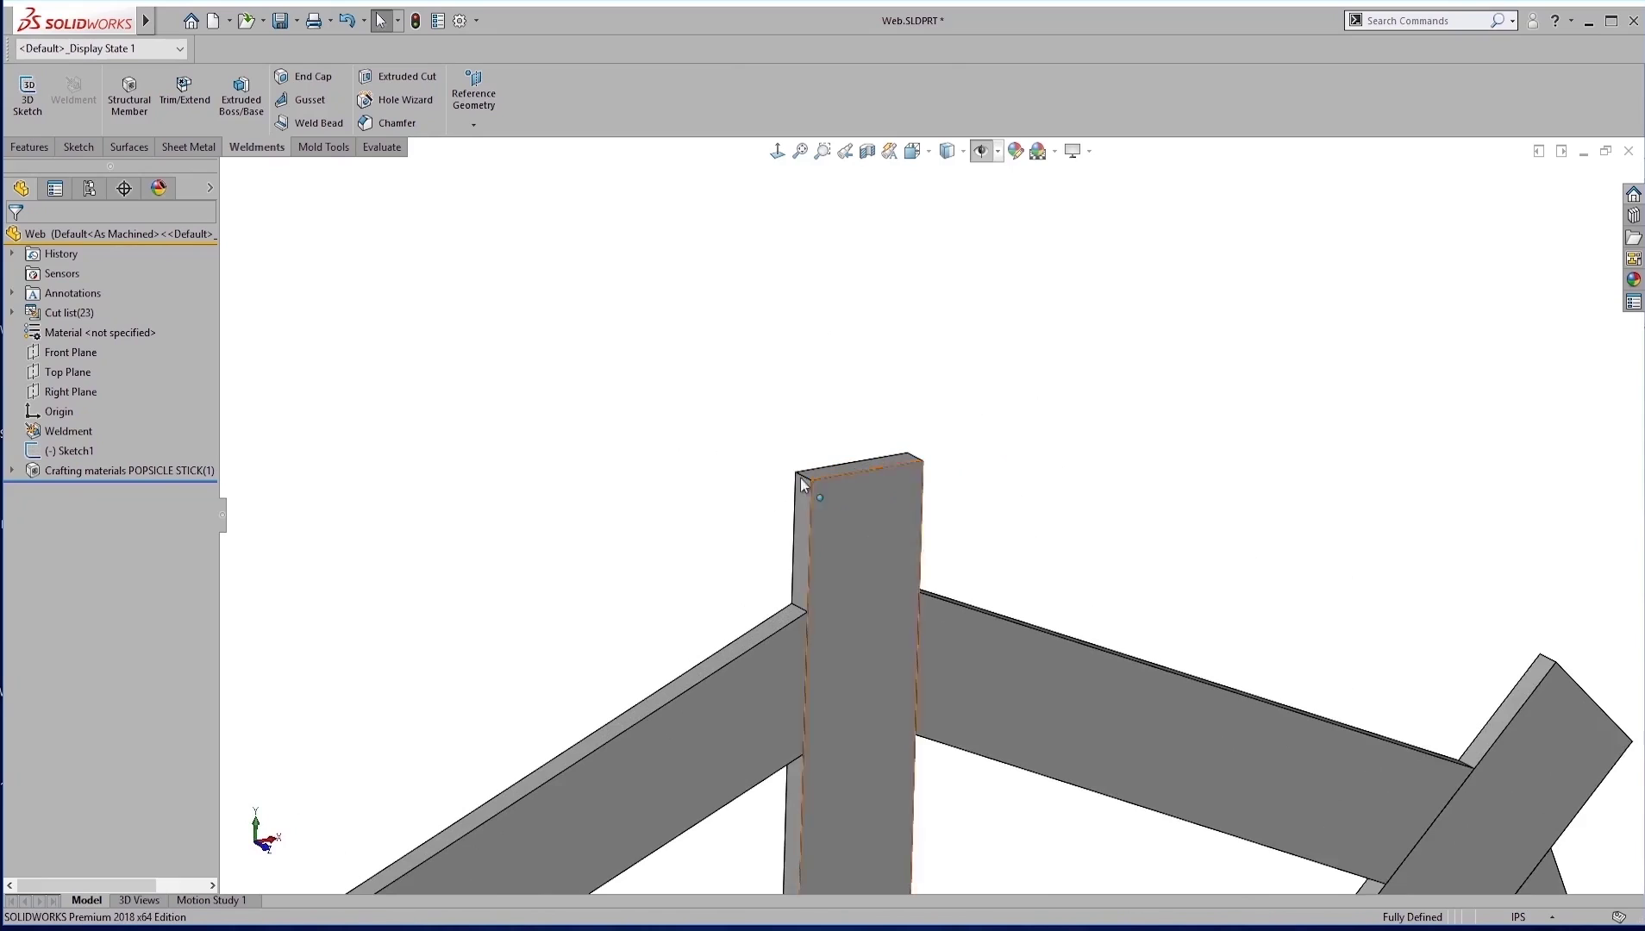
Step: Full-round fillet the upright's top end using its left side, top and right side faces
{"action": "left_click", "coordinate": [37, 146]}
{"action": "left_click", "coordinate": [493, 127]}
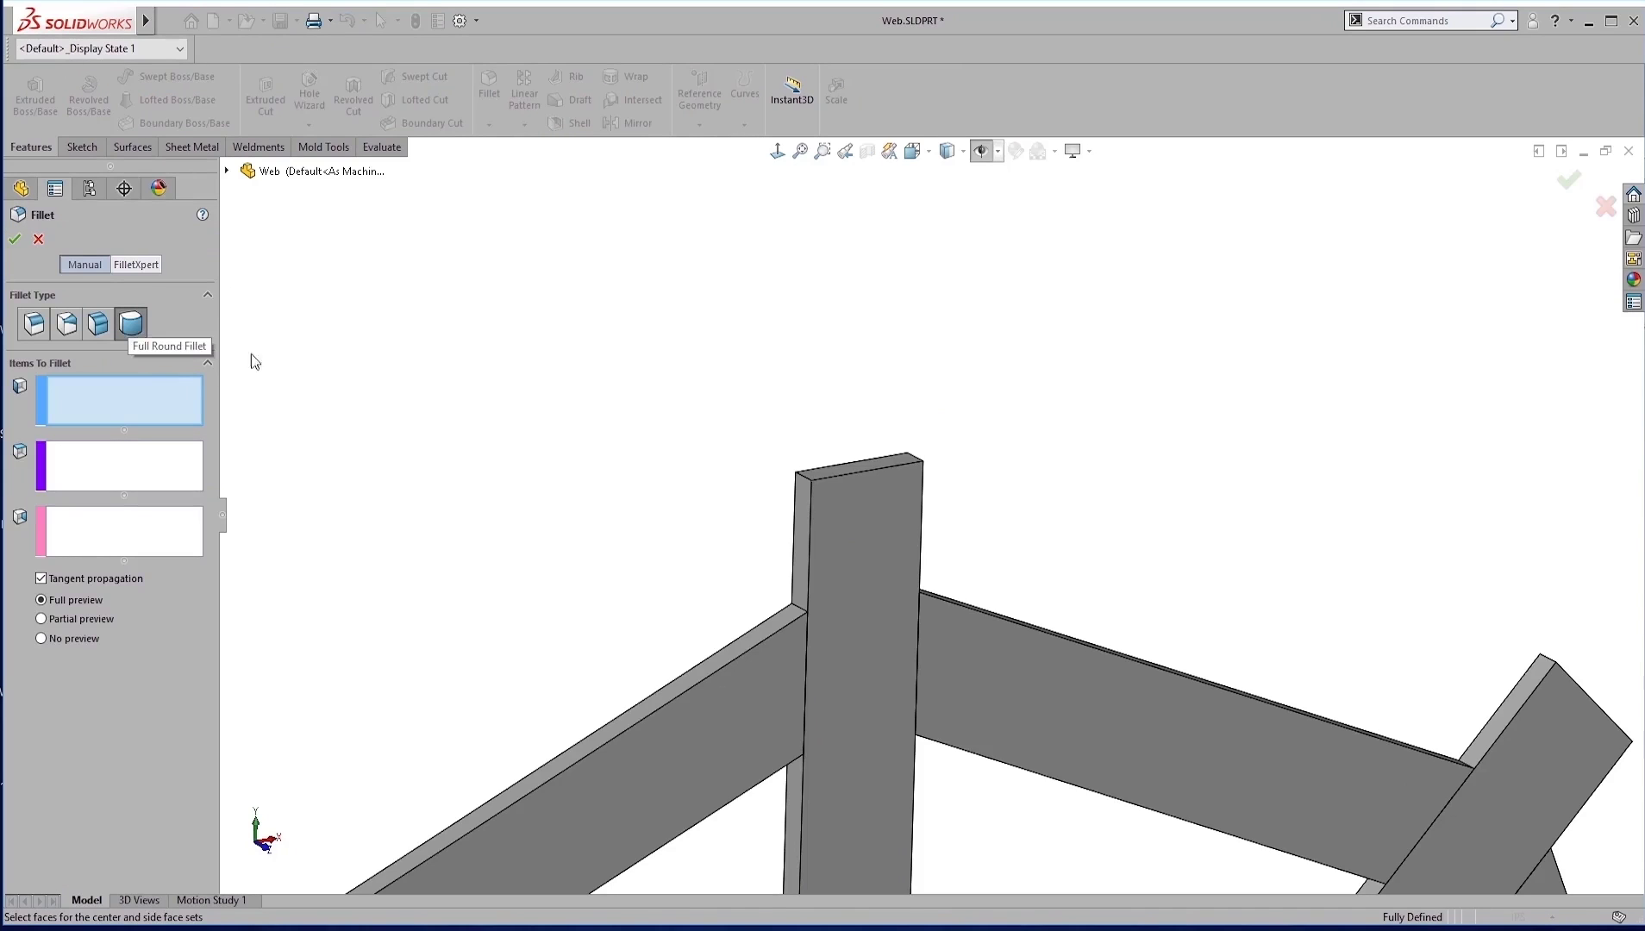
{"action": "left_click", "coordinate": [799, 523]}
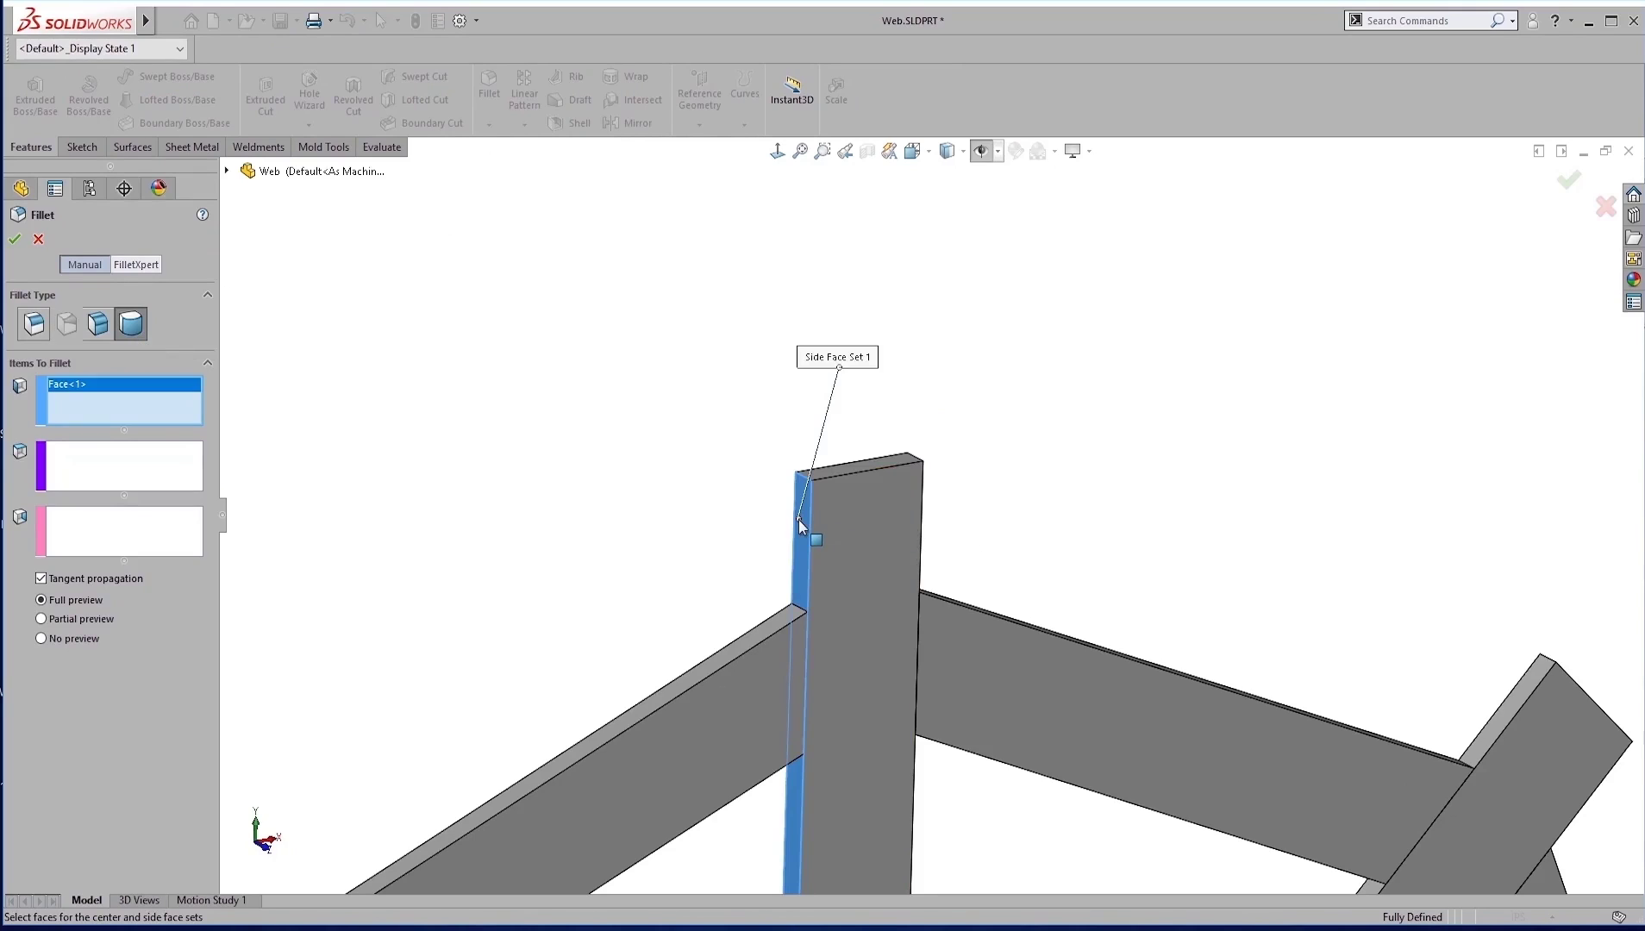
{"action": "left_click", "coordinate": [842, 477]}
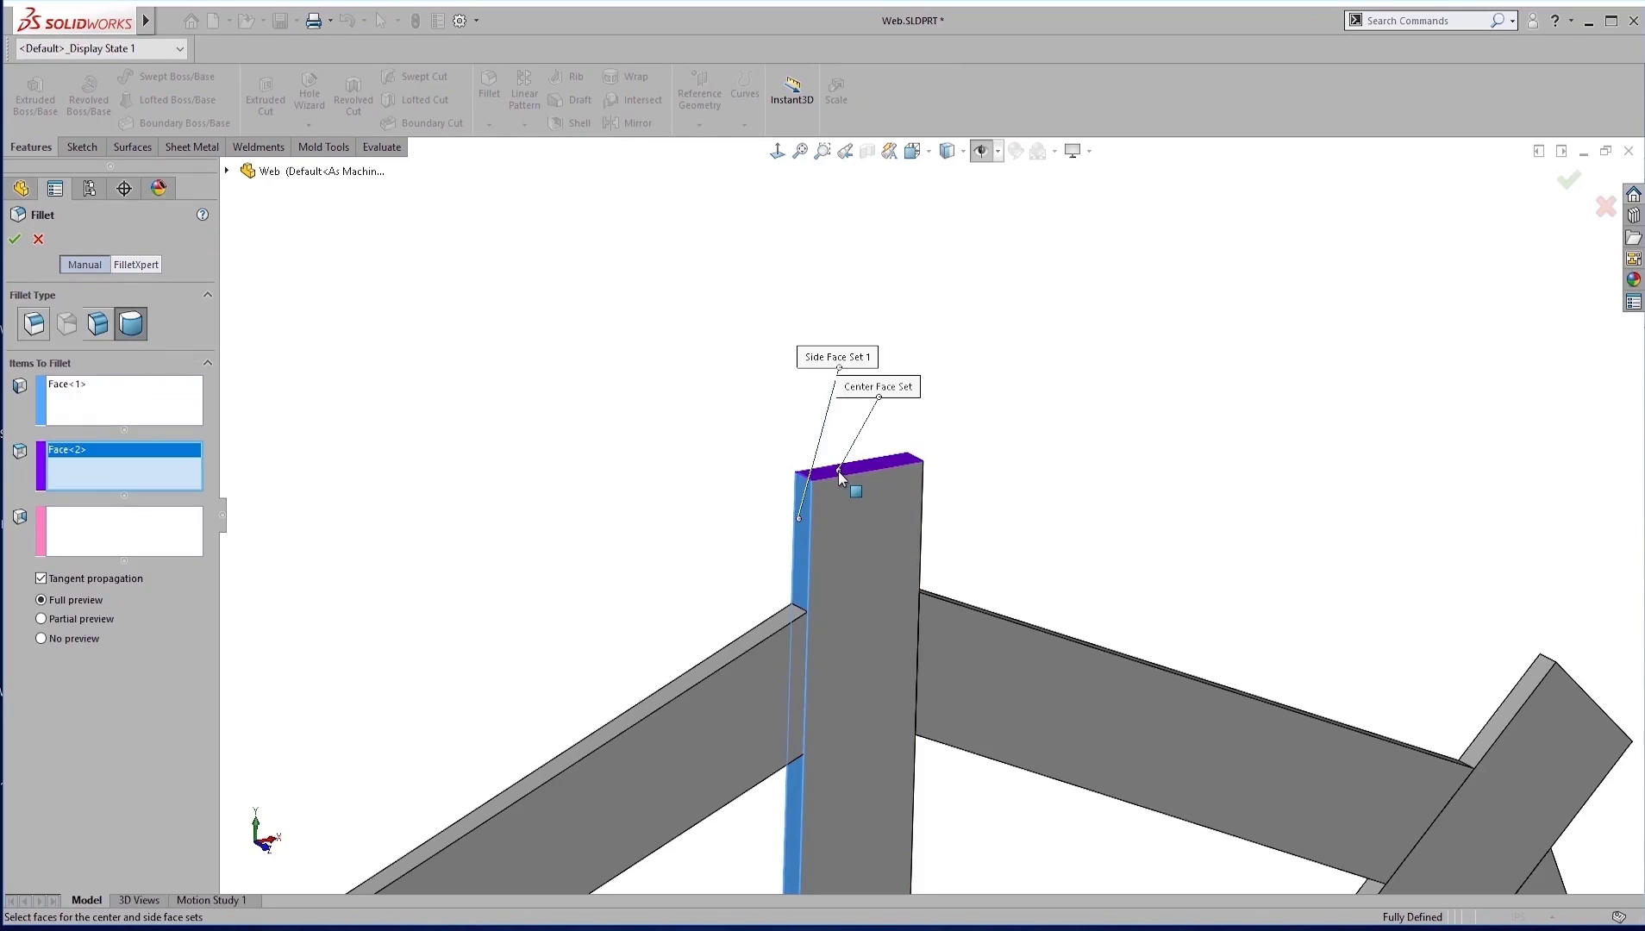
{"action": "middle_click_drag", "start_coordinate": [985, 498], "coordinate": [937, 509]}
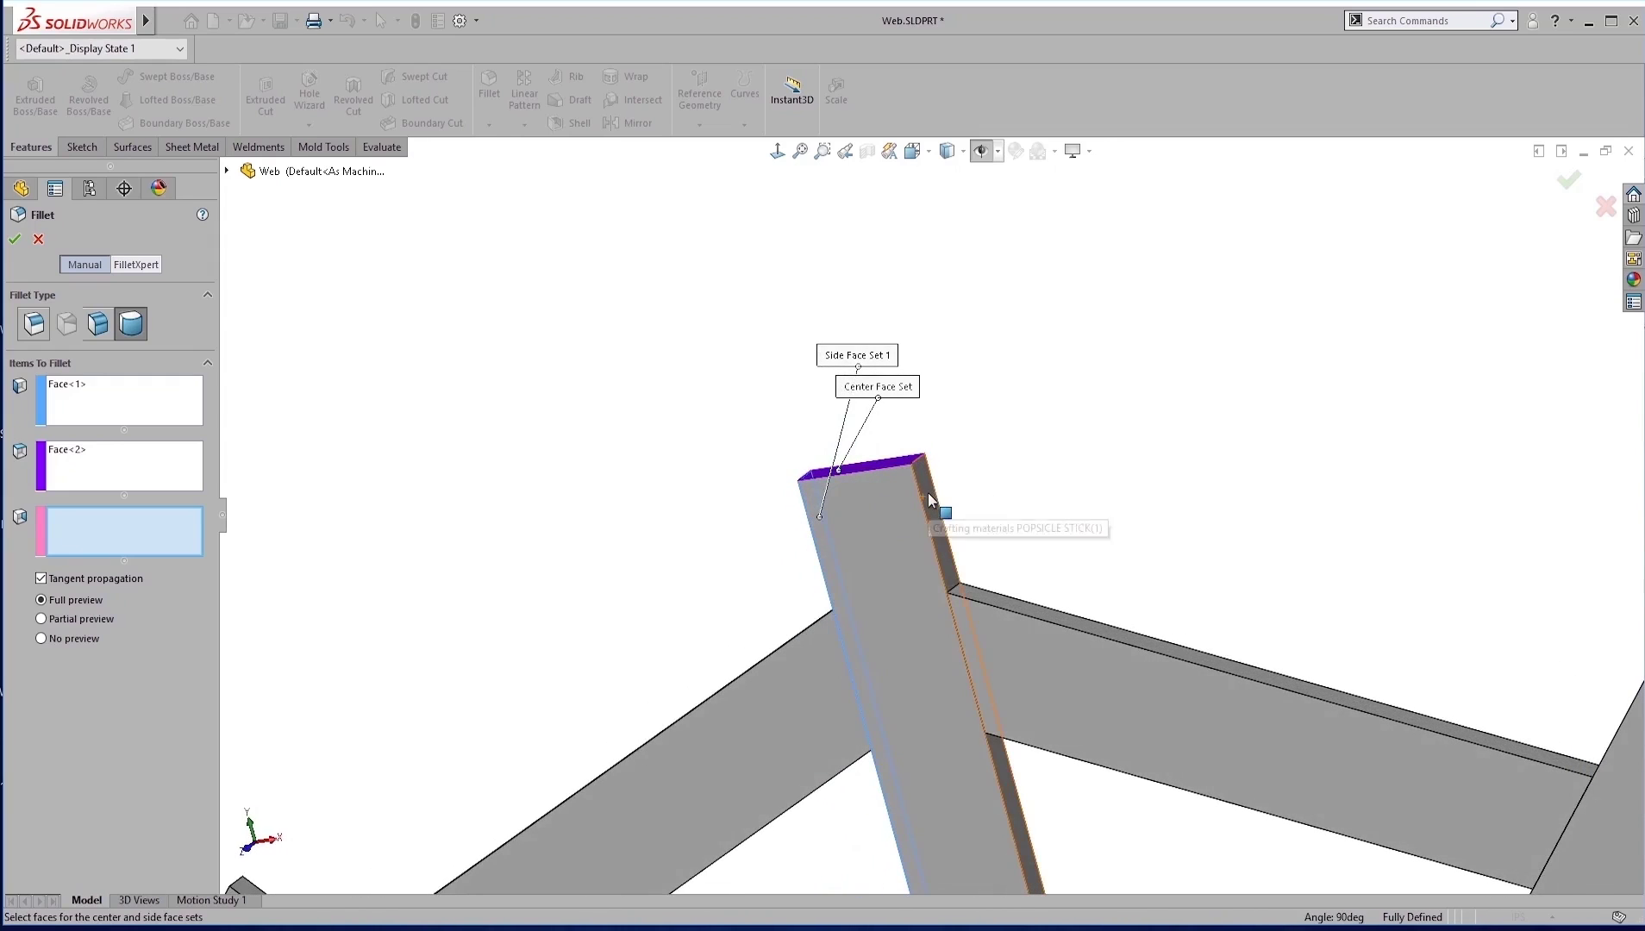
{"action": "left_click", "coordinate": [931, 500]}
{"action": "left_click", "coordinate": [1568, 183]}
{"action": "scroll", "coordinate": [1097, 496], "scroll_direction": "up", "scroll_amount": 4}
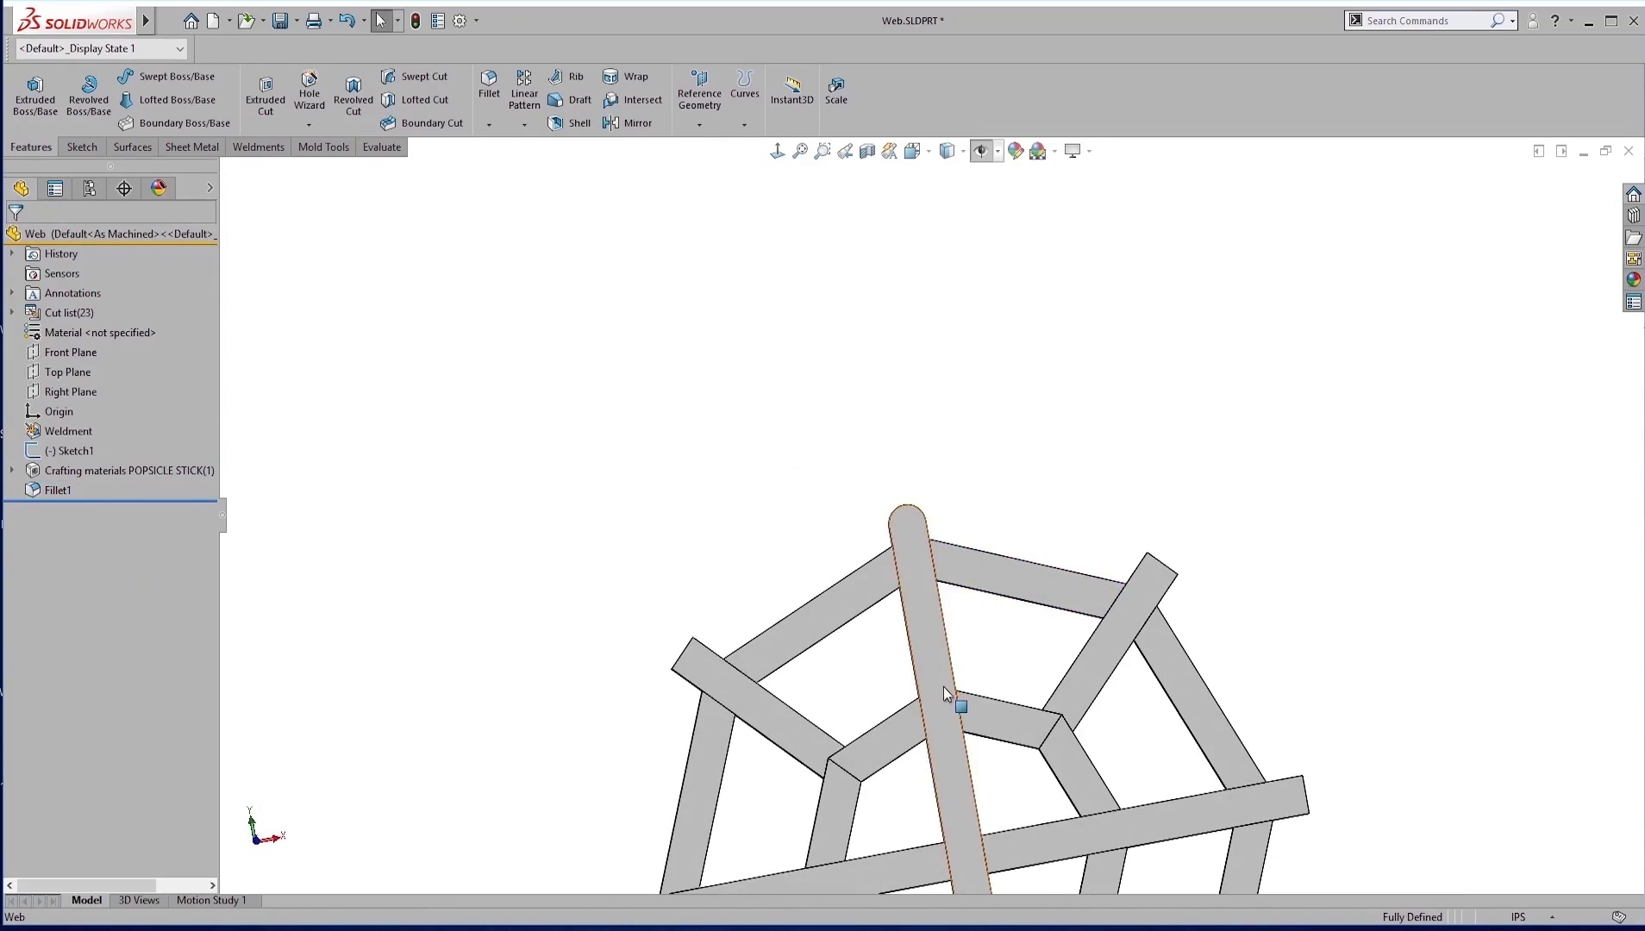
Step: Switch to the Web_Filleted.SLDPRT document and zoom to fit
{"action": "scroll", "coordinate": [984, 720], "scroll_direction": "up", "scroll_amount": 4}
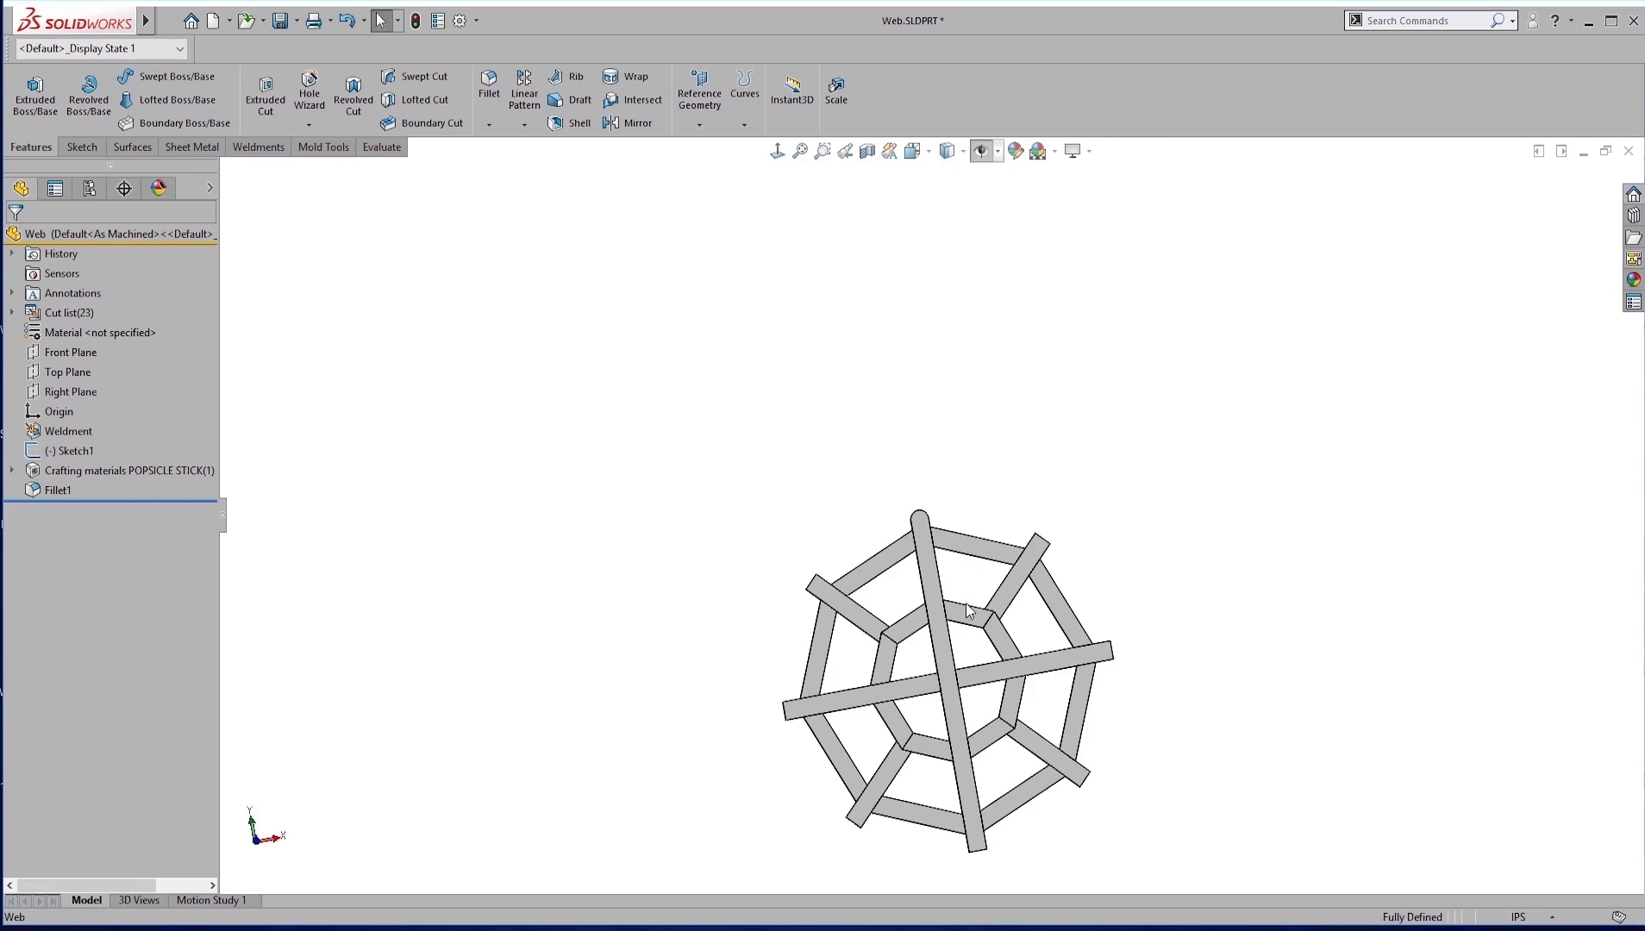
{"action": "key", "text": "ctrl+Tab"}
{"action": "key", "text": "ctrl+8"}
{"action": "key", "text": "ctrl+Tab"}
{"action": "key", "text": "f"}
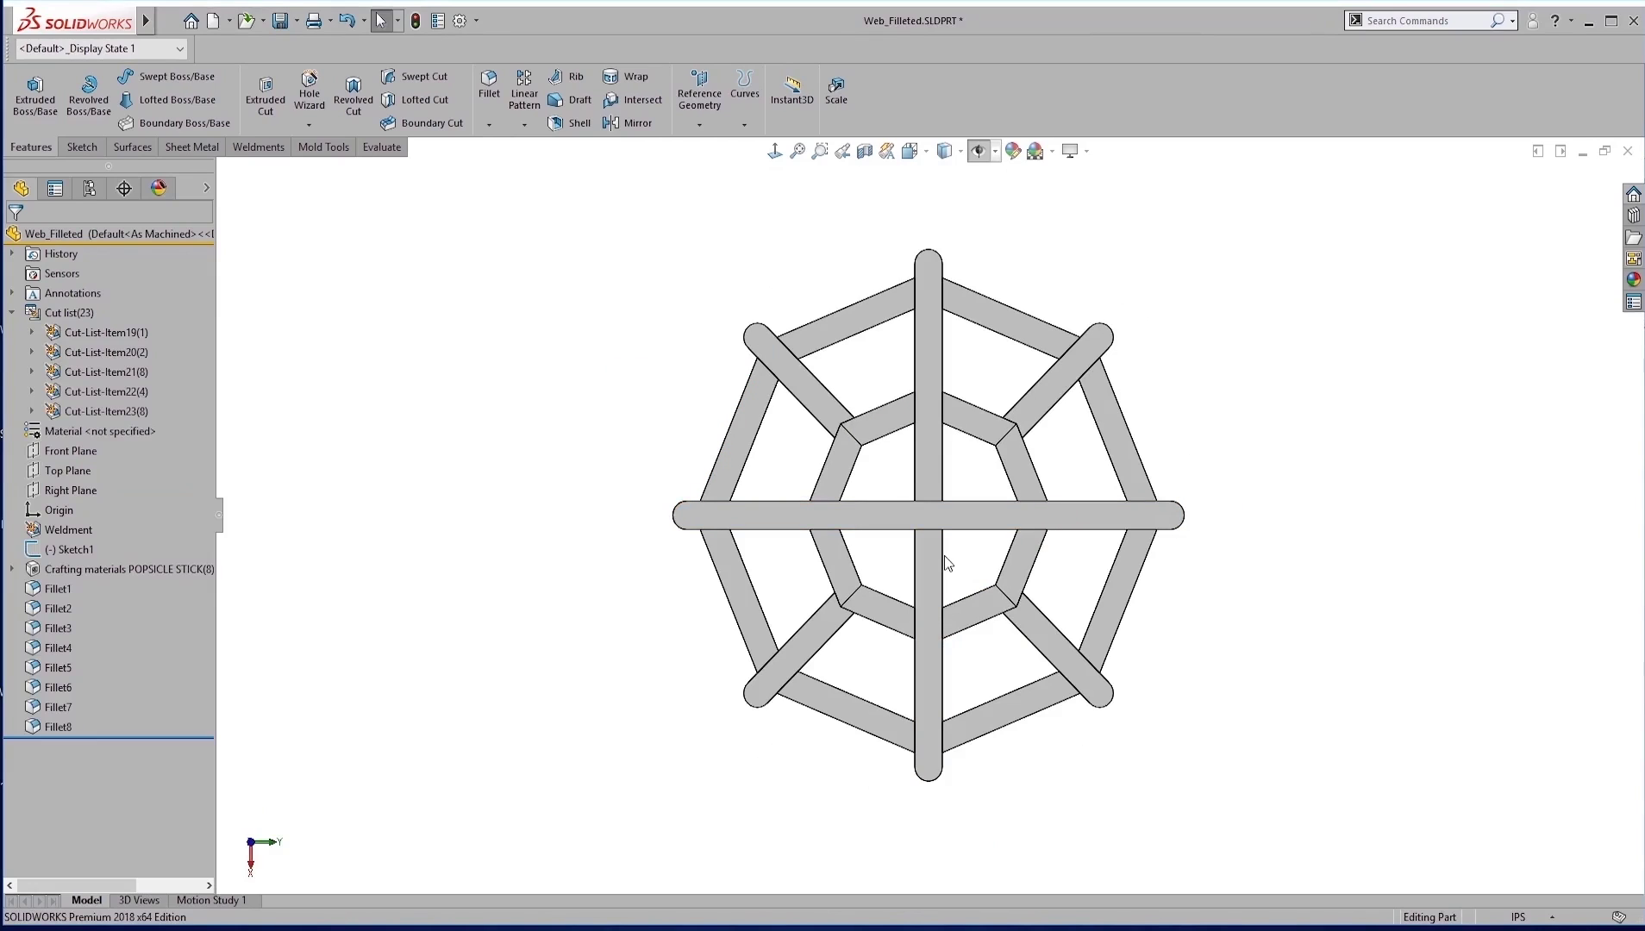